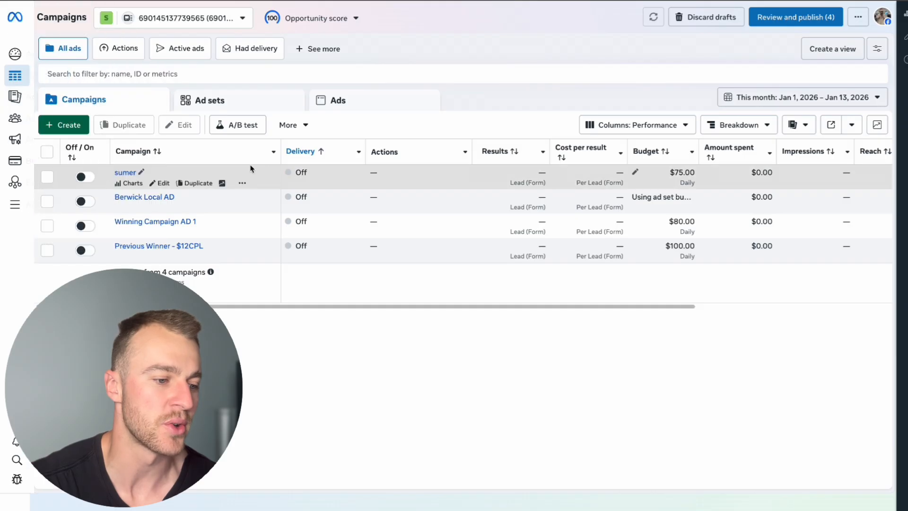
Create a new campaign with the Auction buying type and the Leads objective
left_click(76, 132)
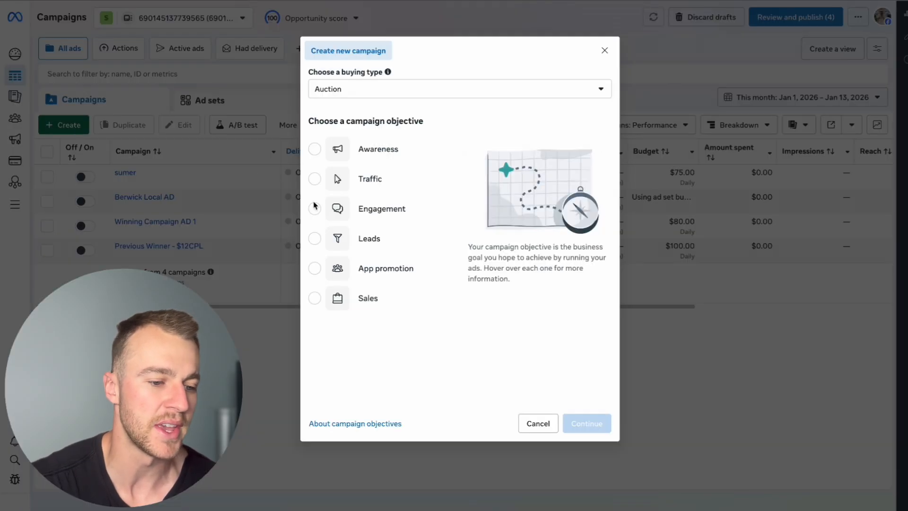
left_click_drag(456, 128, 339, 121)
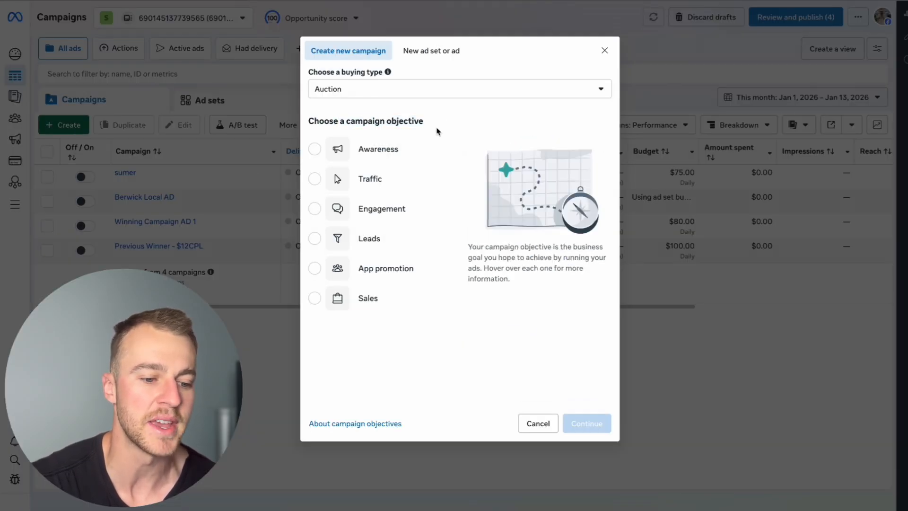
left_click(343, 242)
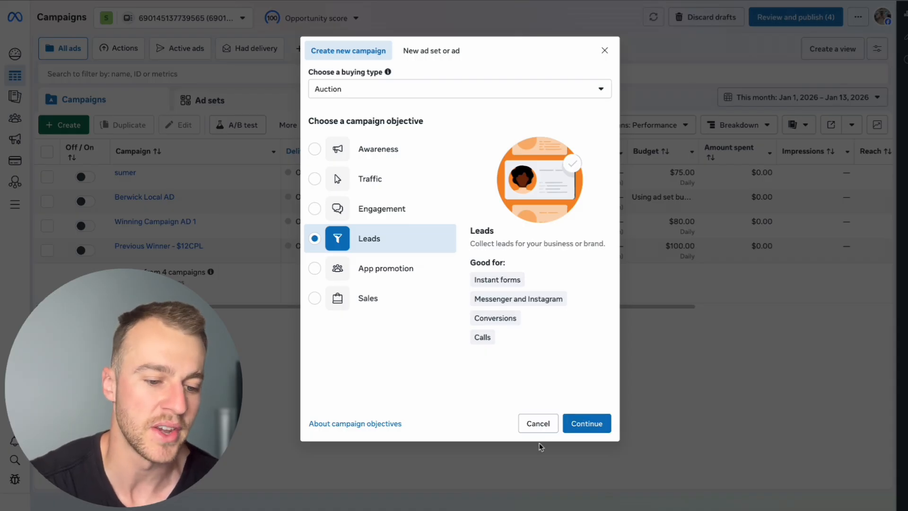
left_click(586, 419)
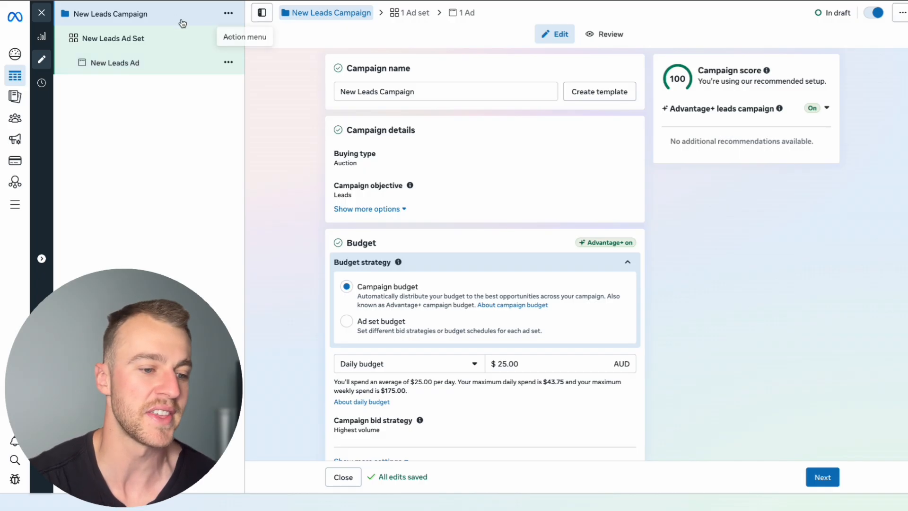
Set the campaign's daily budget to $50.00 AUD and proceed to the ad set settings
scroll(520, 291, "down", 3)
left_click_drag(519, 281, 463, 284)
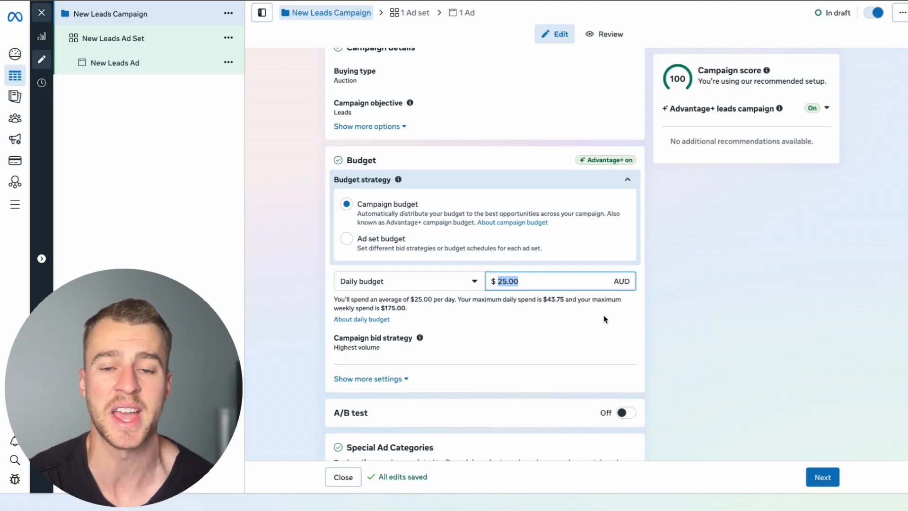
scroll(619, 377, "down", 2)
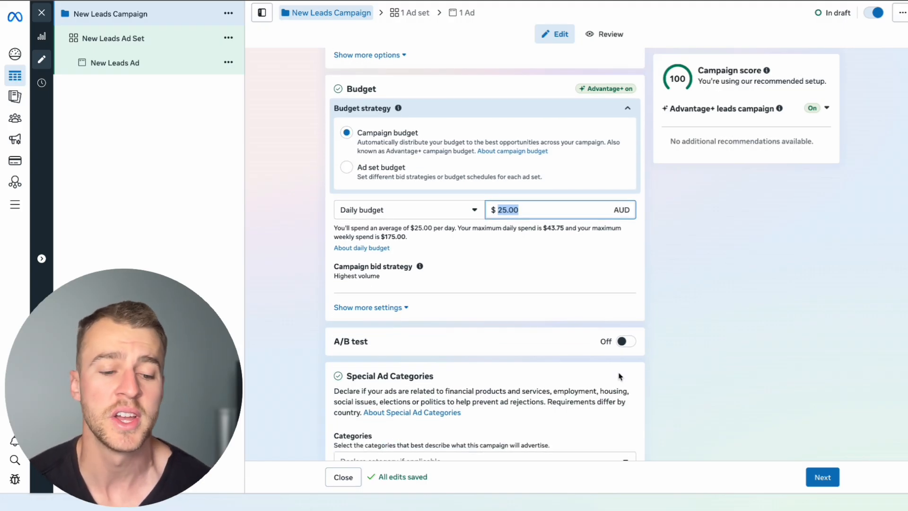
scroll(621, 377, "down", 1)
left_click(684, 285)
scroll(694, 350, "down", 1)
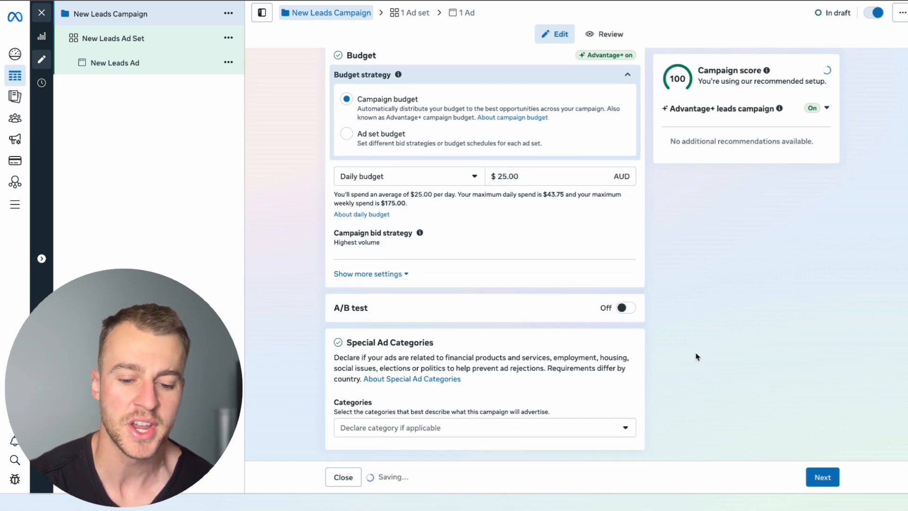
left_click(581, 172)
key("BackSpace")
key("BackSpace")
key("BackSpace")
key("BackSpace")
key("BackSpace")
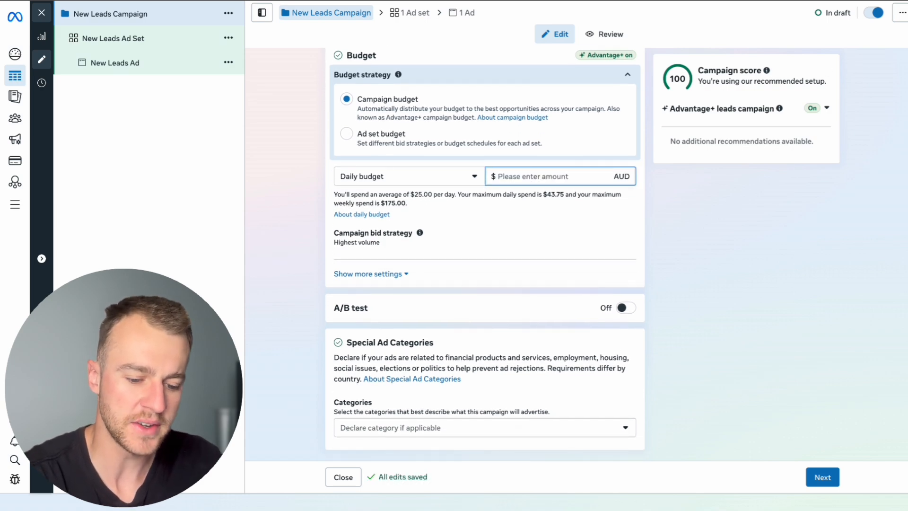
type("50")
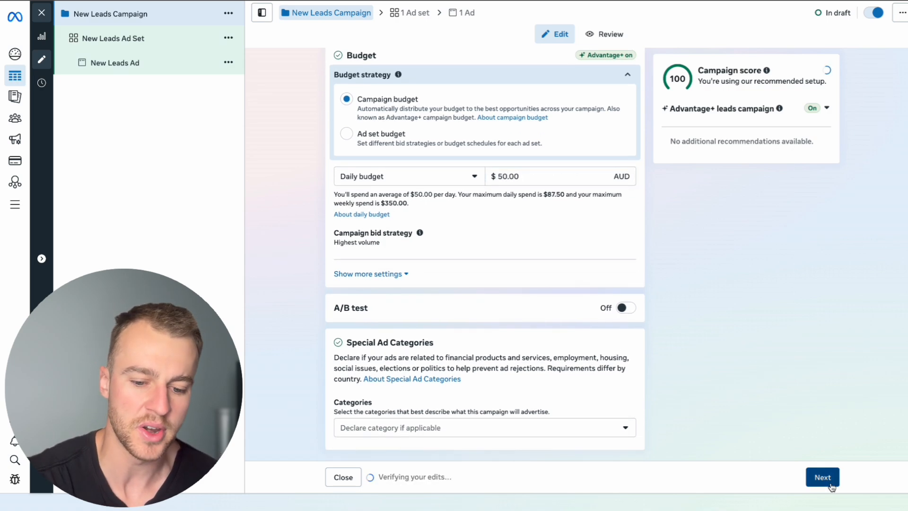
left_click(825, 480)
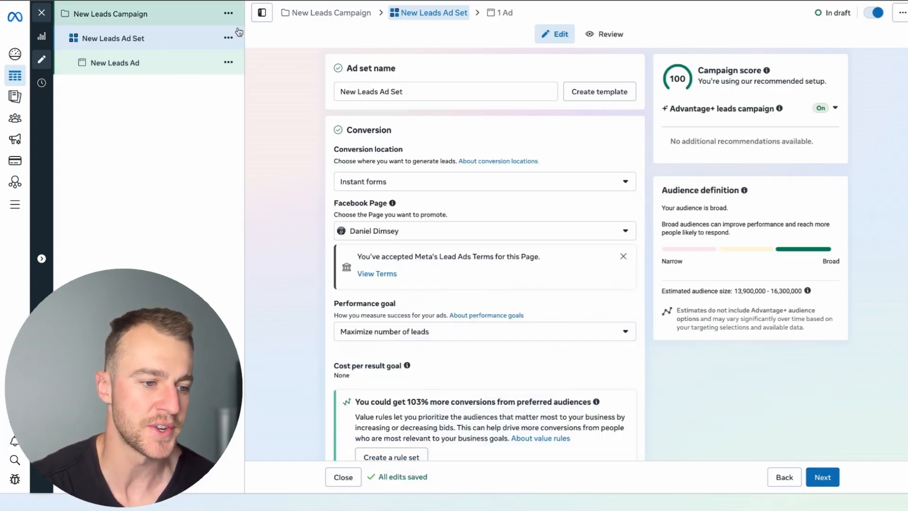
Review the ad set's conversion location options and its Facebook Page setting, leaving Instant forms selected
left_click(423, 187)
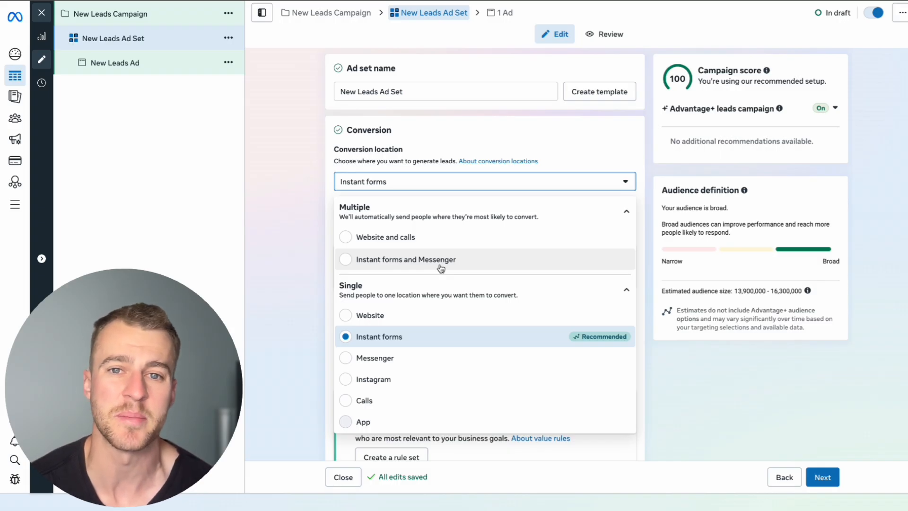
left_click(304, 217)
scroll(402, 219, "down", 1)
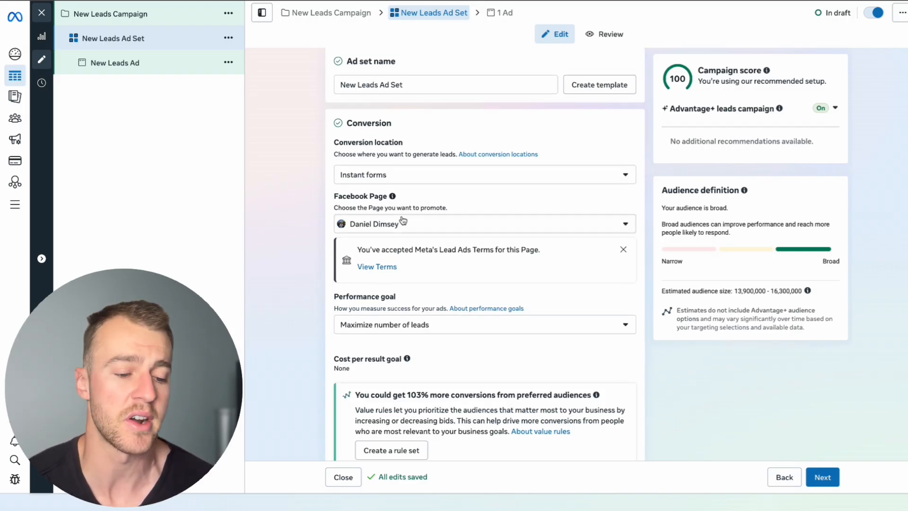
scroll(403, 220, "down", 1)
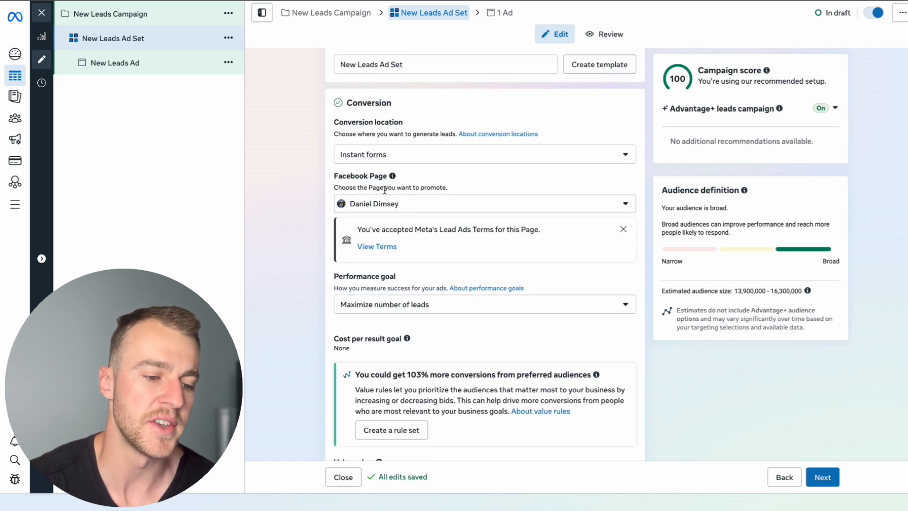
left_click_drag(333, 182, 396, 182)
left_click(398, 183)
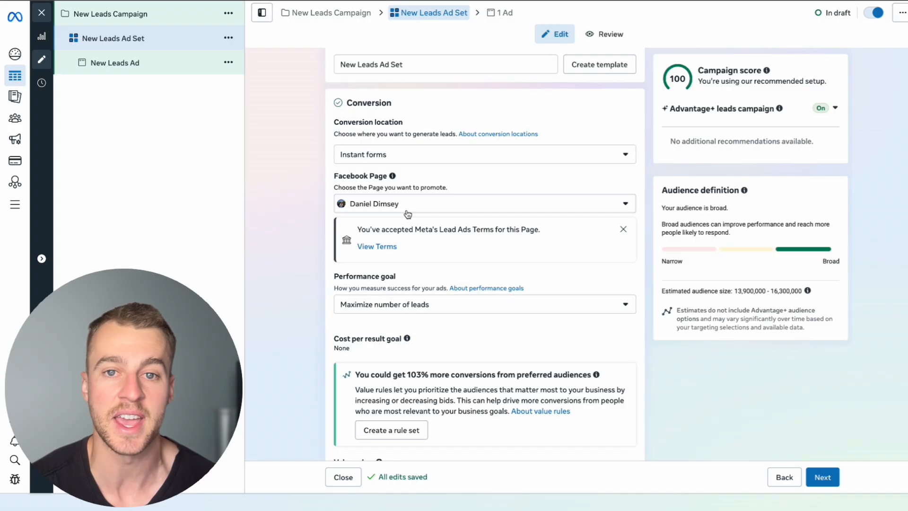
Choose Maximize number of leads as the ad set's performance goal
scroll(408, 214, "down", 3)
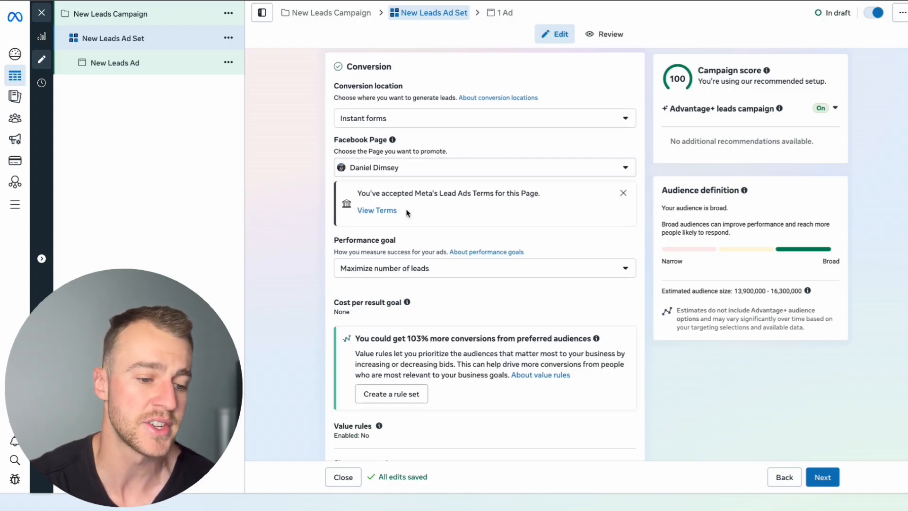
left_click(420, 208)
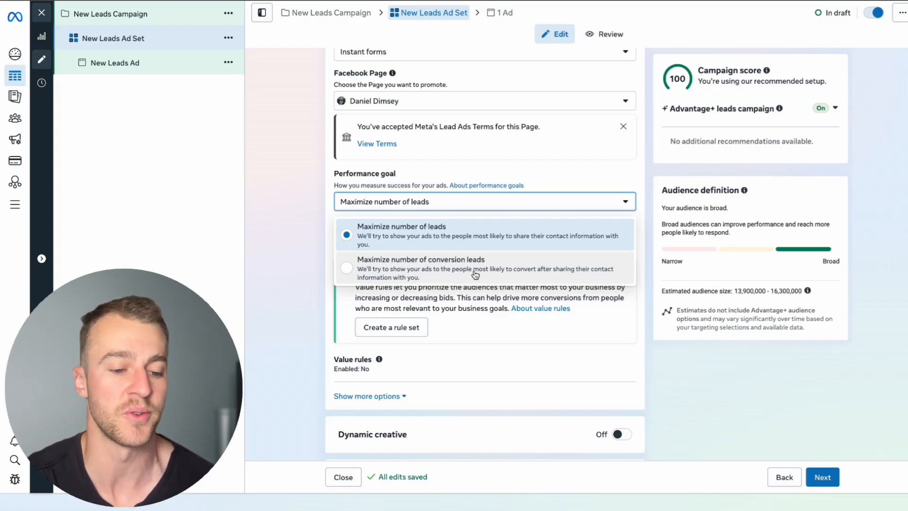
left_click(451, 244)
Replace the audience location Australia with the suburb Chadstone, Victoria, Australia
scroll(553, 331, "down", 1)
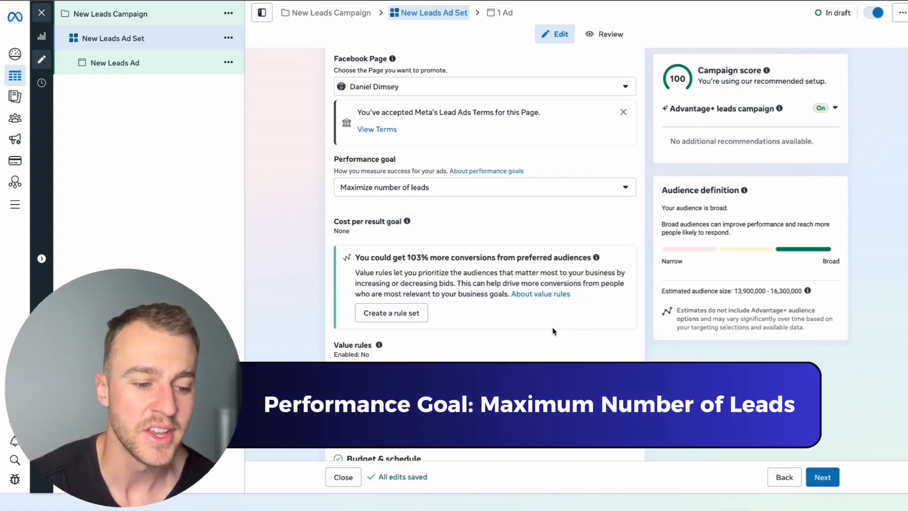
scroll(554, 331, "down", 1)
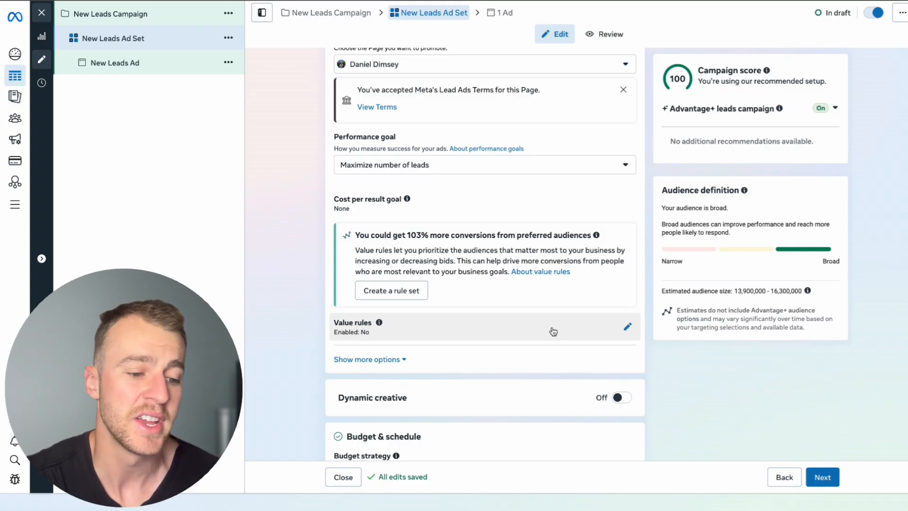
scroll(554, 331, "down", 10)
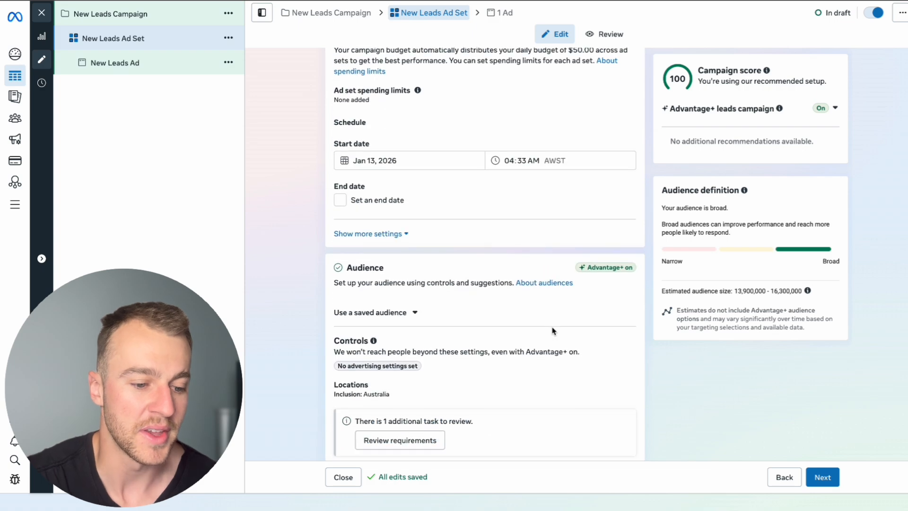
scroll(553, 331, "down", 3)
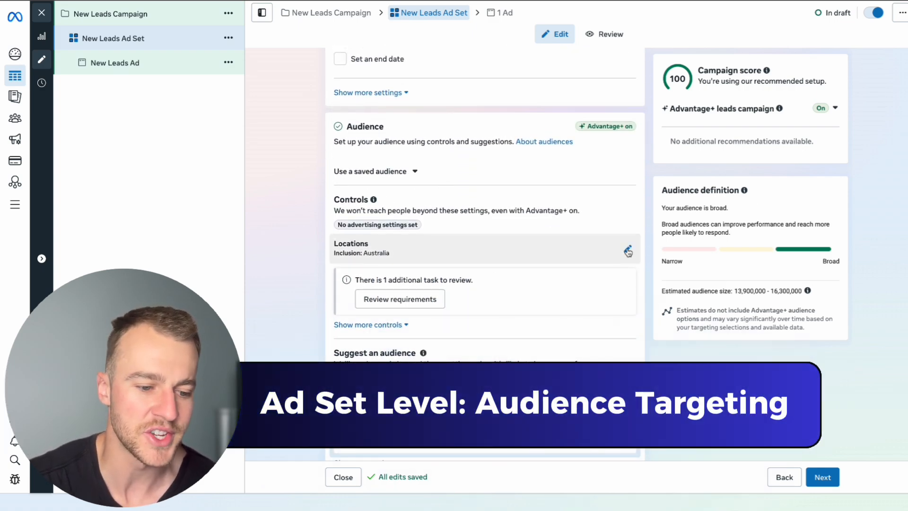
left_click(628, 251)
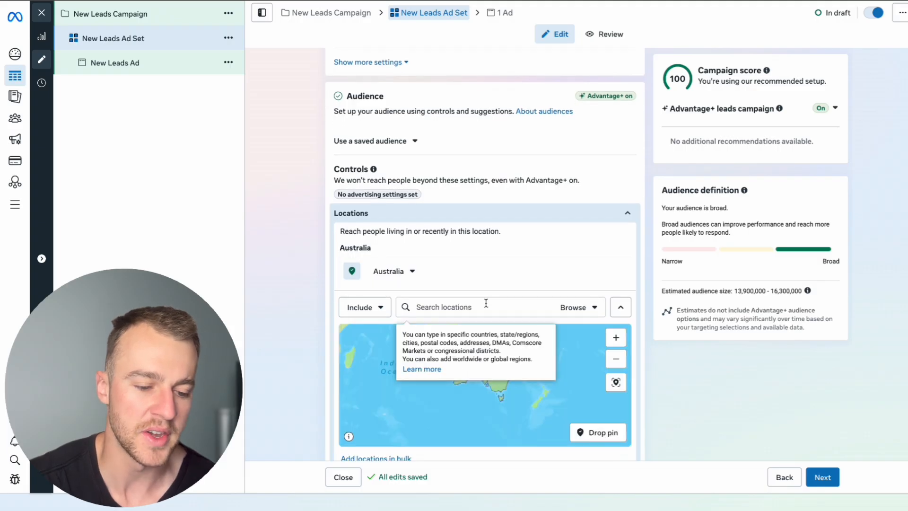
type("chadstone")
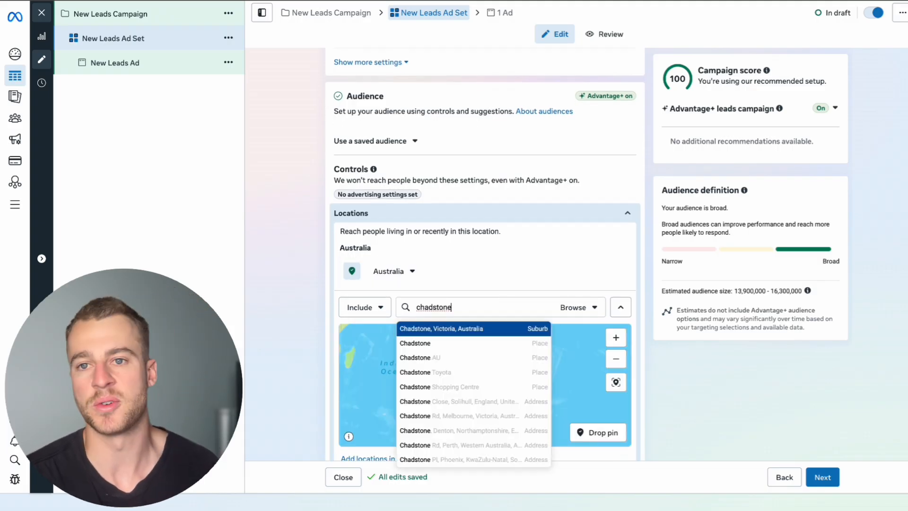
left_click(441, 337)
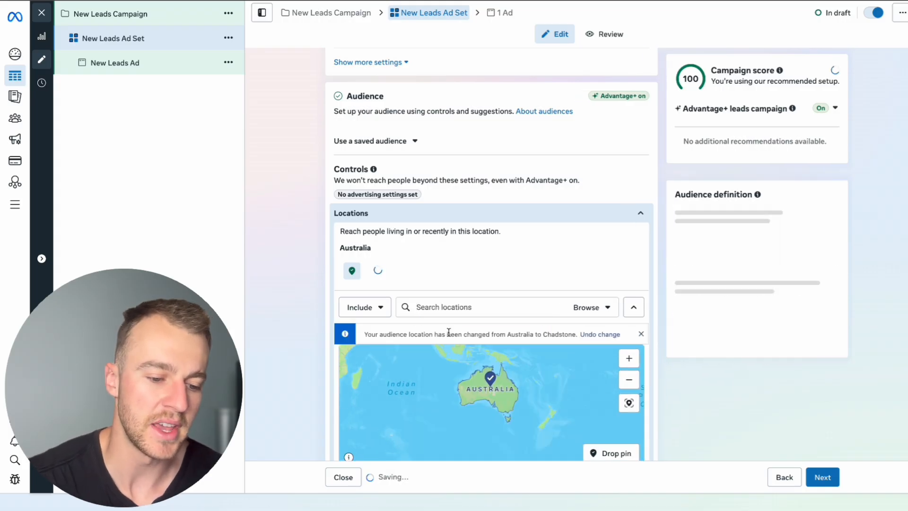
Place an included map pin beside Chadstone with a 22 mi radius, and remove the Chadstone suburb from the locations
scroll(680, 393, "down", 2)
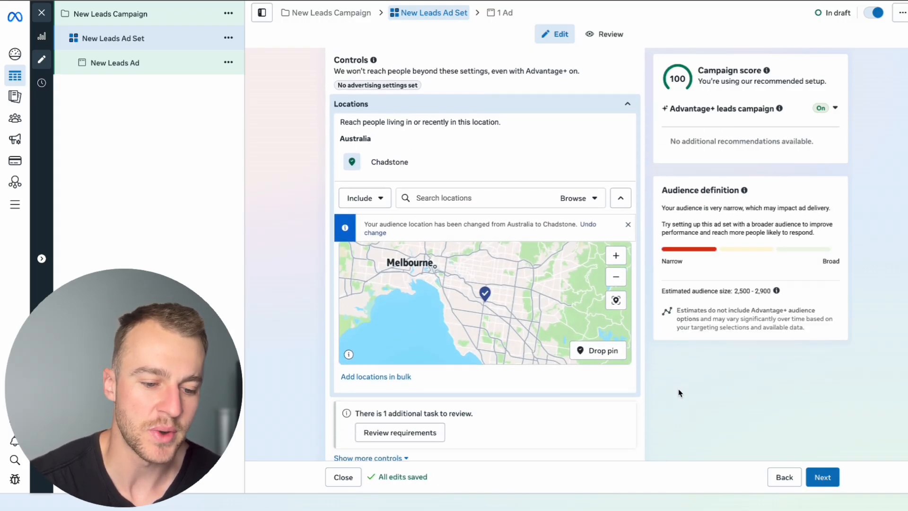
left_click(592, 352)
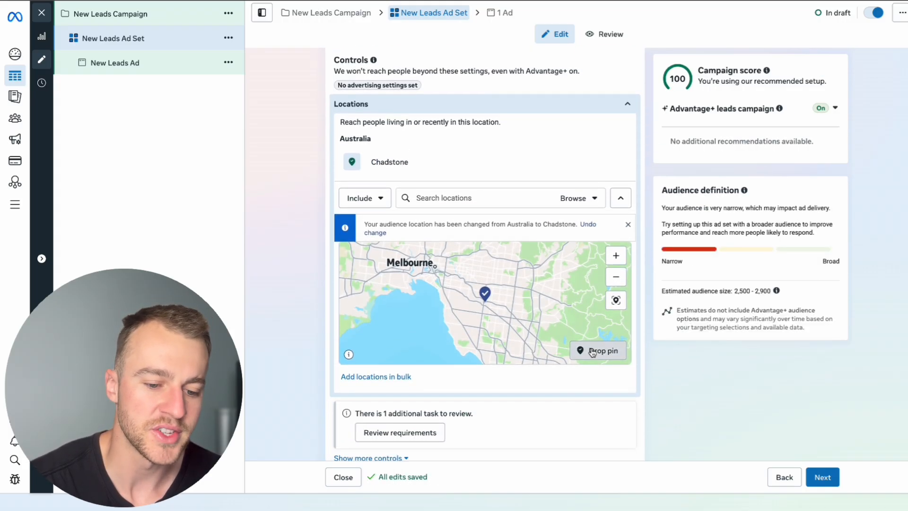
left_click(476, 303)
left_click(425, 162)
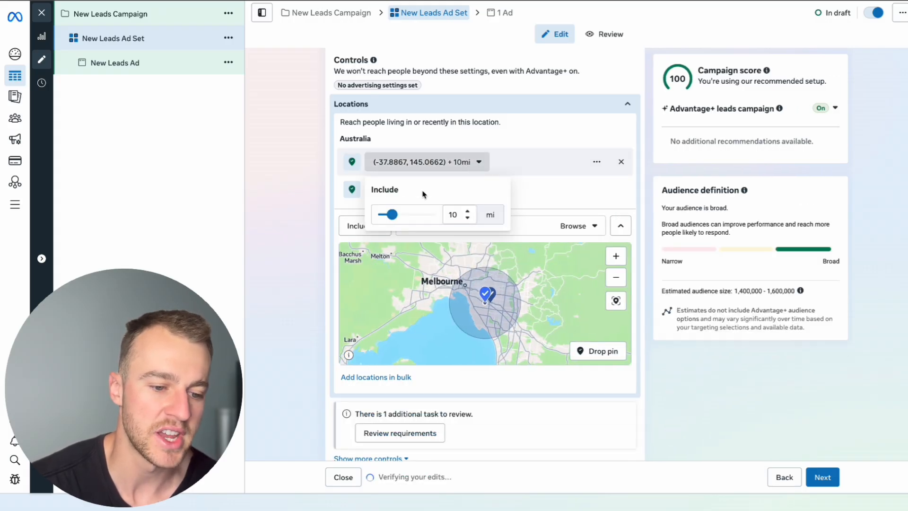
left_click_drag(395, 213, 404, 216)
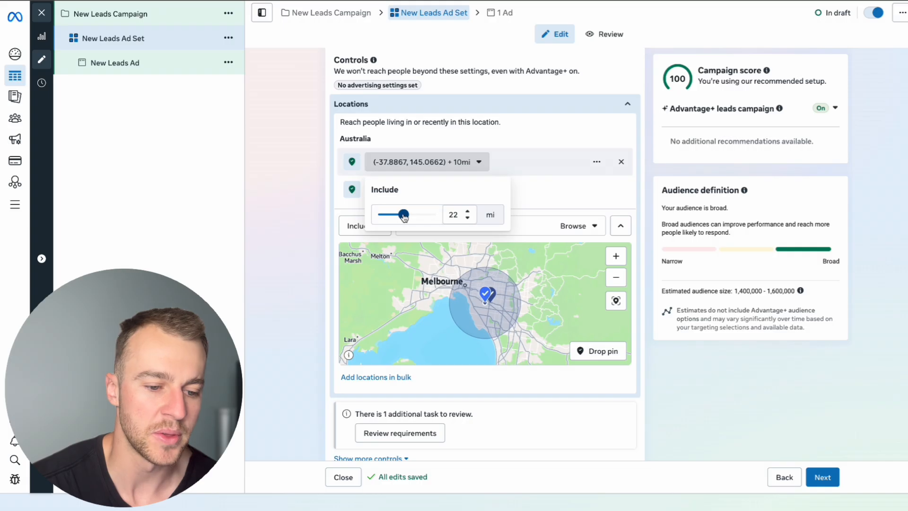
left_click(513, 200)
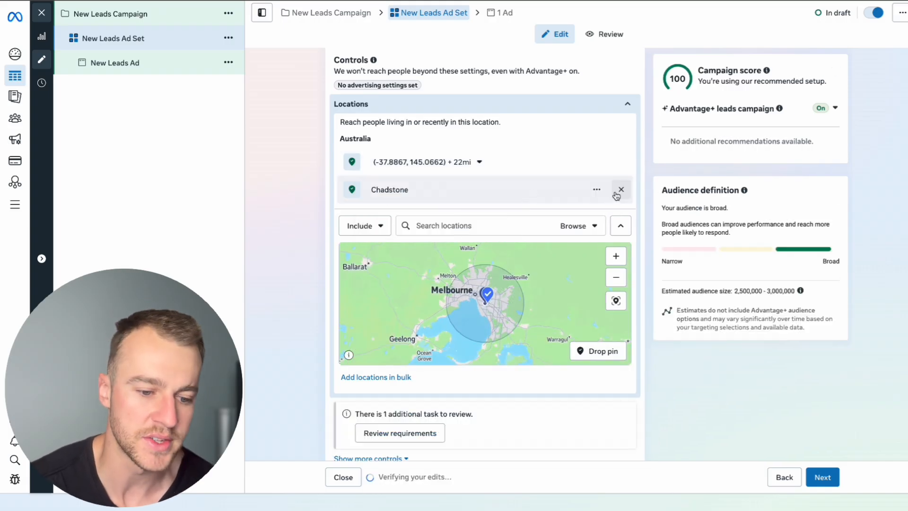
left_click(621, 190)
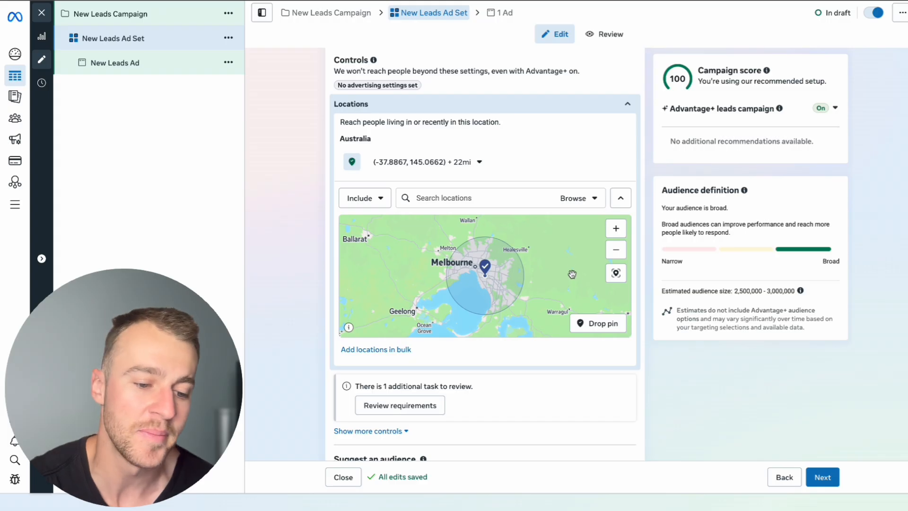
Place a second map pin south of the Melbourne radius, west of Cowes, at about (-38.40, 144.95), and make it an exclusion
scroll(657, 368, "down", 1)
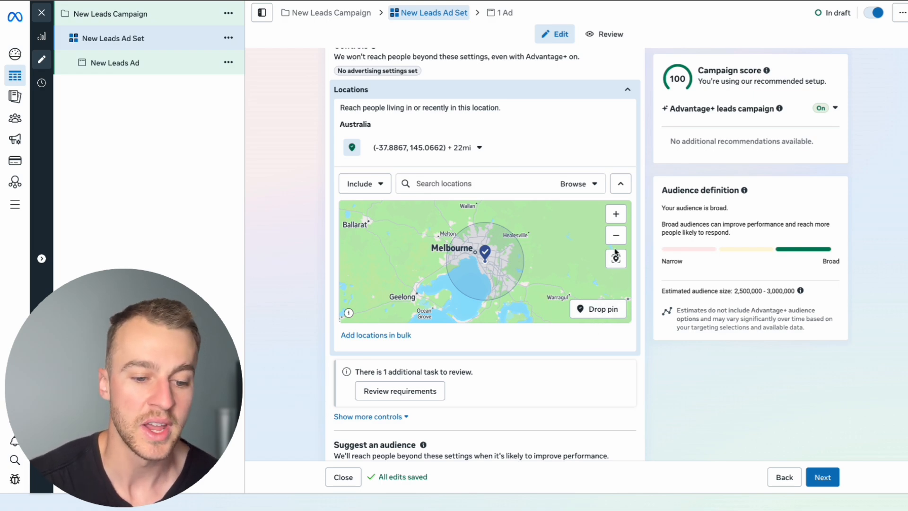
left_click_drag(585, 278, 586, 257)
left_click(605, 312)
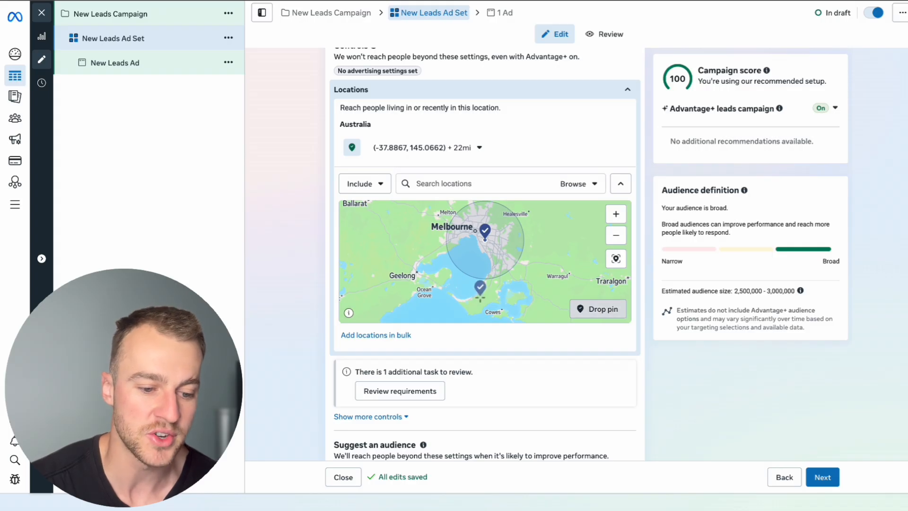
left_click(474, 303)
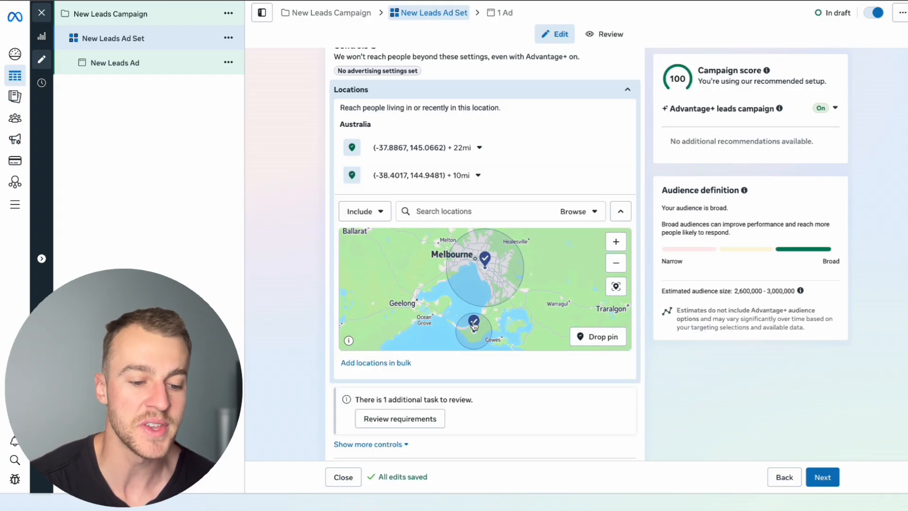
left_click(474, 324)
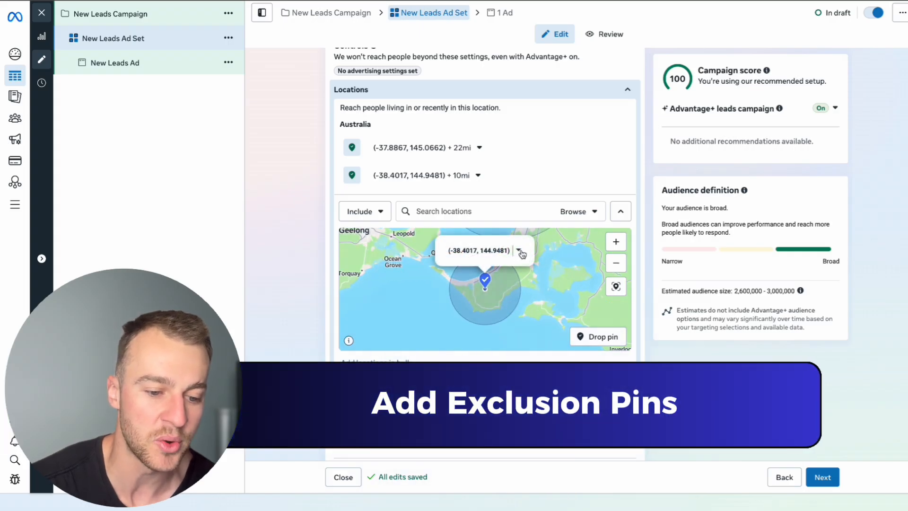
left_click(521, 251)
left_click(531, 279)
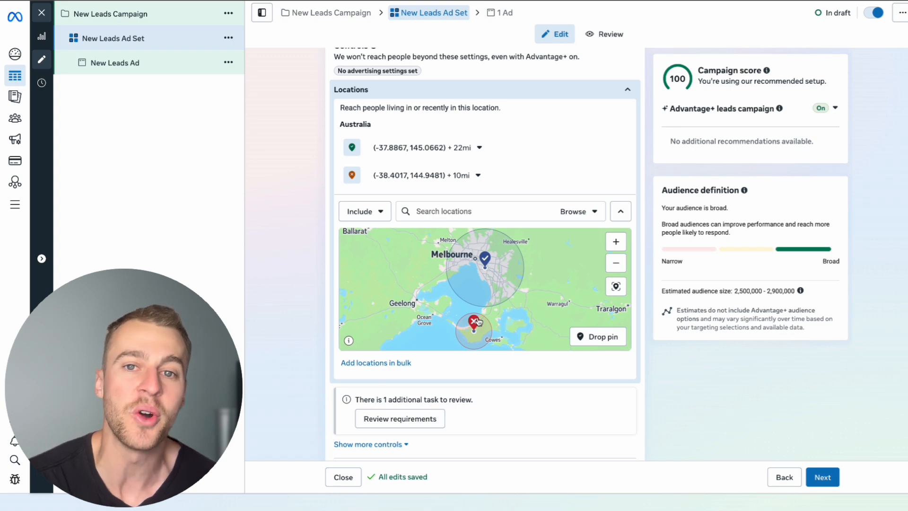
Increase the radius of the excluded pin at (-38.4017, 144.9481) to 14 mi
left_click(469, 175)
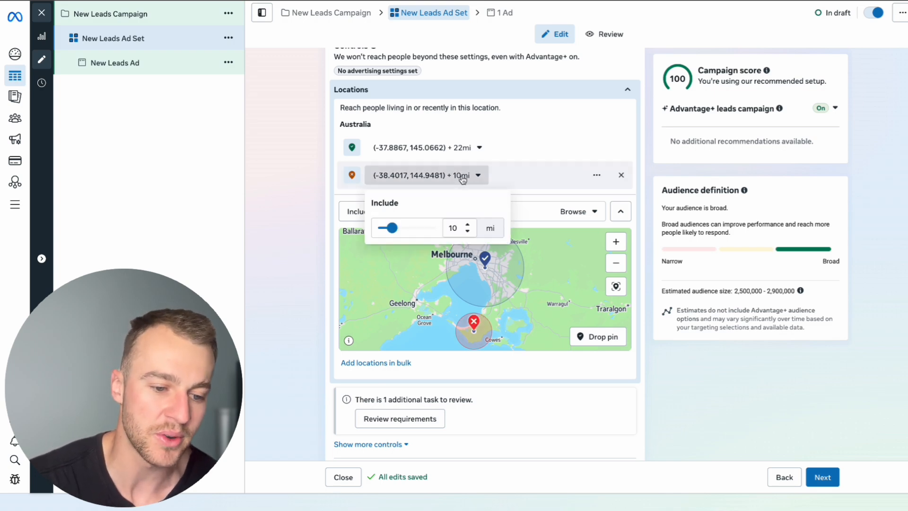
left_click_drag(391, 228, 393, 229)
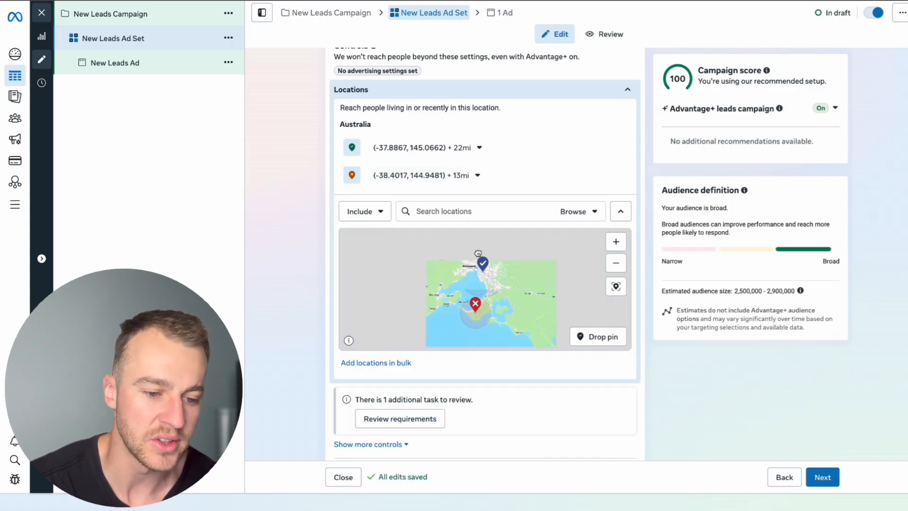
left_click(471, 176)
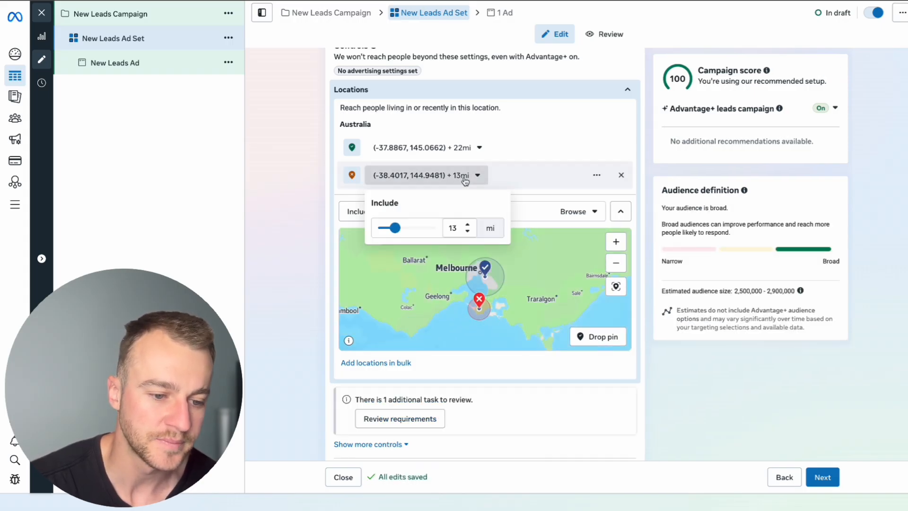
left_click(468, 225)
left_click(491, 251)
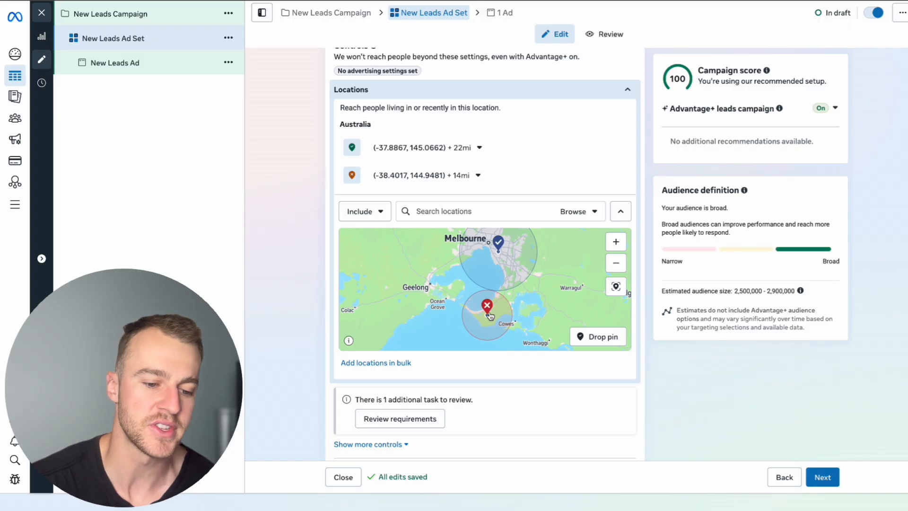
left_click(616, 262)
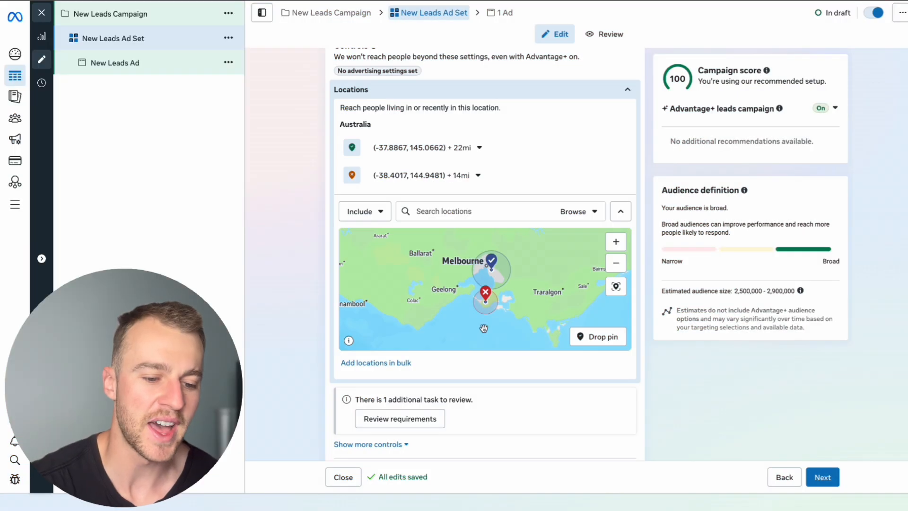
Continue to the New Leads Ad and set up an image ad creative with the flooring image from the account images
scroll(483, 328, "down", 8)
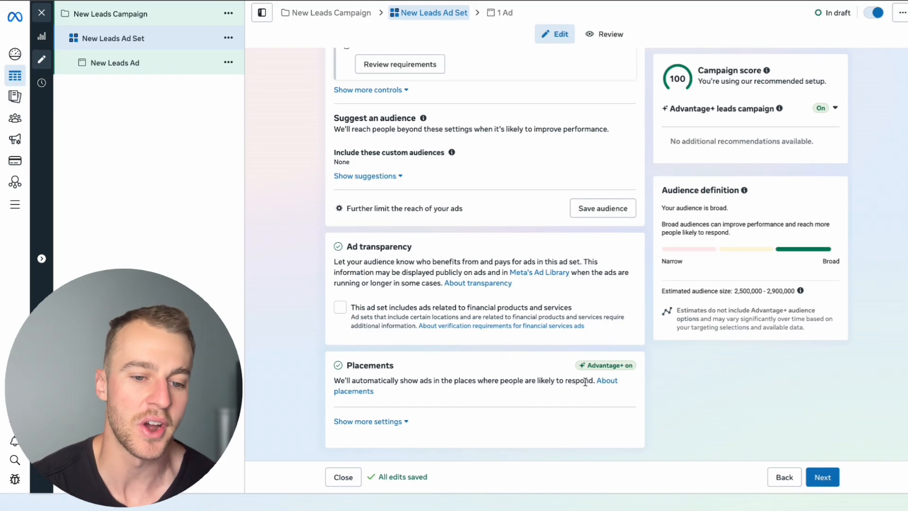
left_click(823, 478)
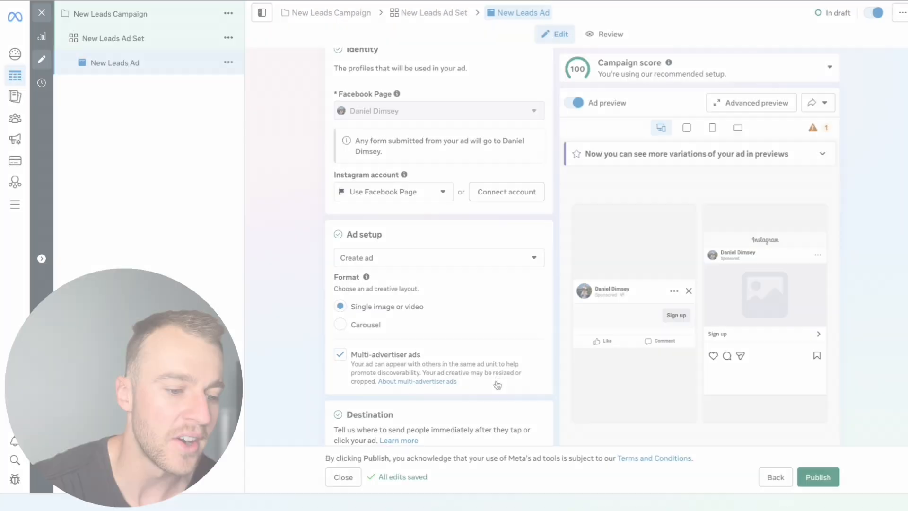
scroll(391, 181, "down", 3)
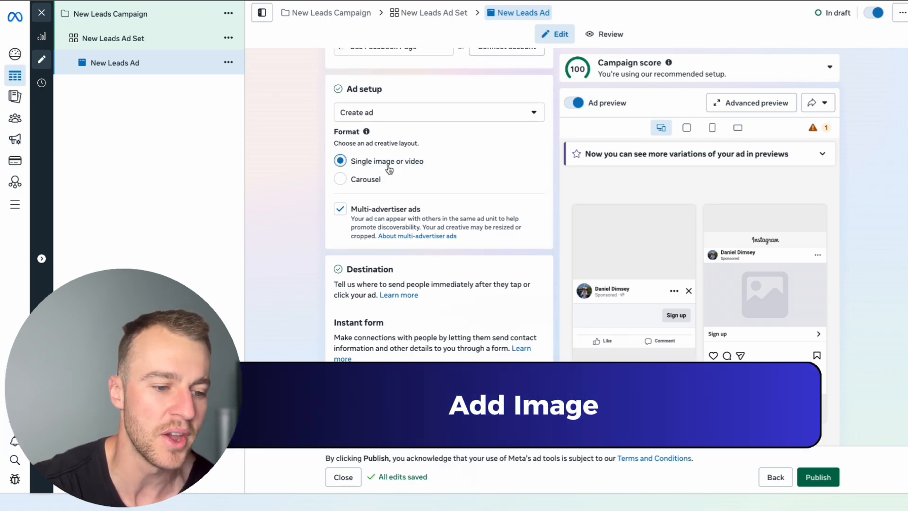
scroll(402, 194, "down", 10)
scroll(405, 198, "down", 7)
scroll(405, 198, "up", 6)
scroll(405, 198, "down", 3)
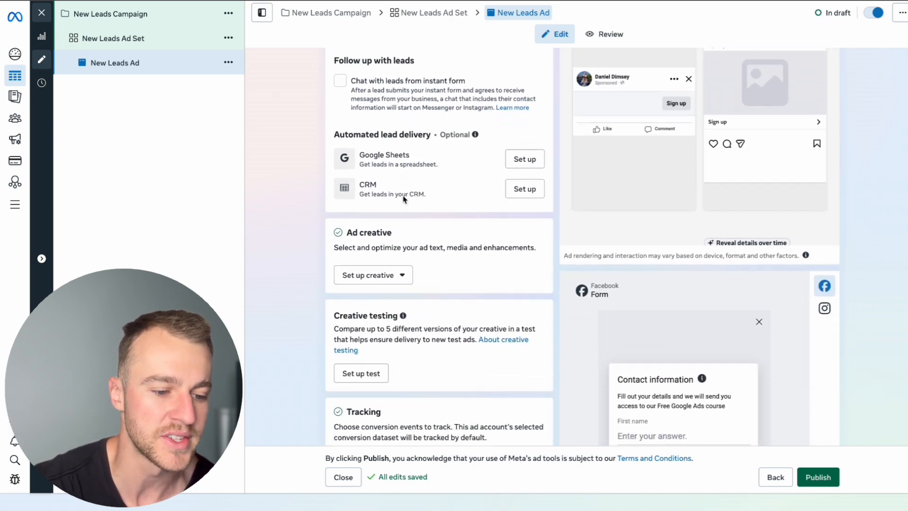
left_click(373, 252)
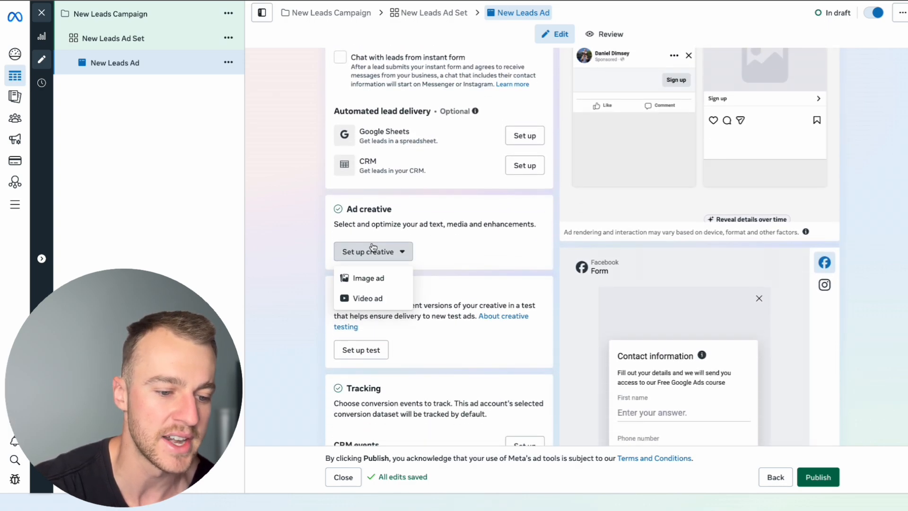
left_click(380, 278)
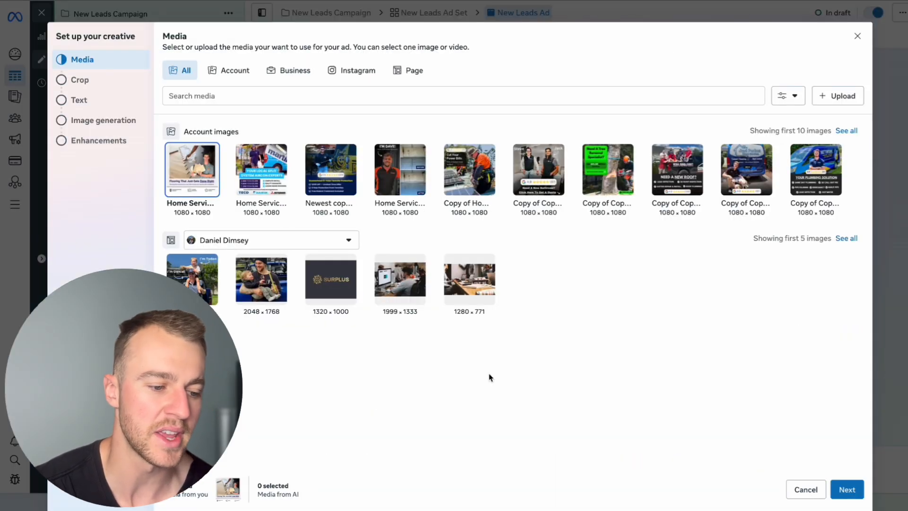
left_click(843, 489)
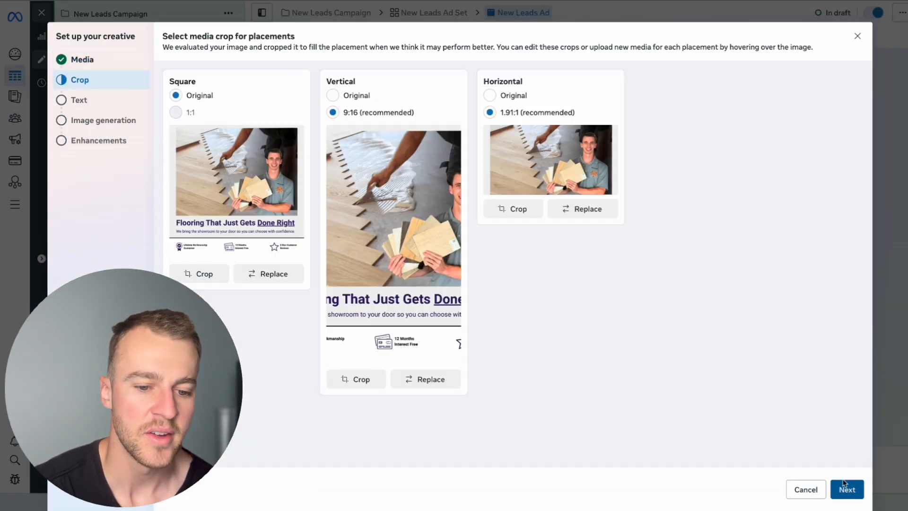
Set the Vertical and Horizontal placement crops to Original and continue to the creative's text
left_click(333, 95)
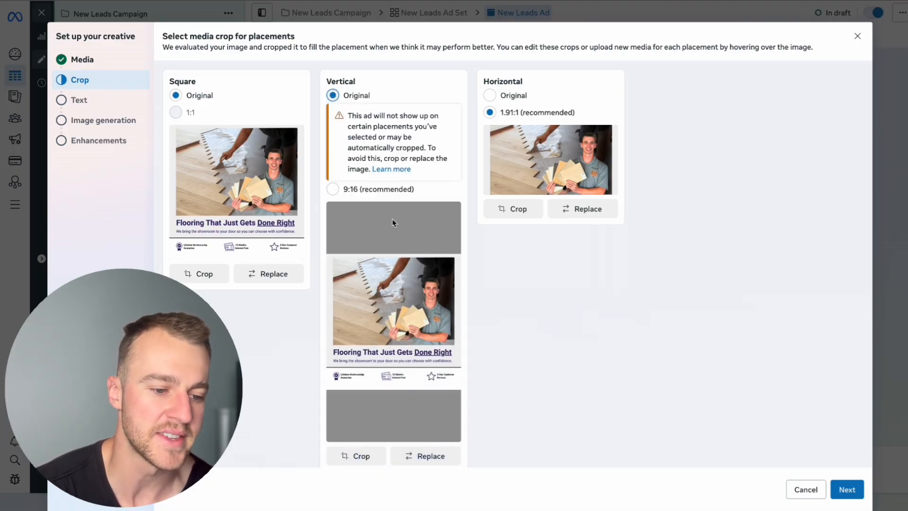
left_click(490, 96)
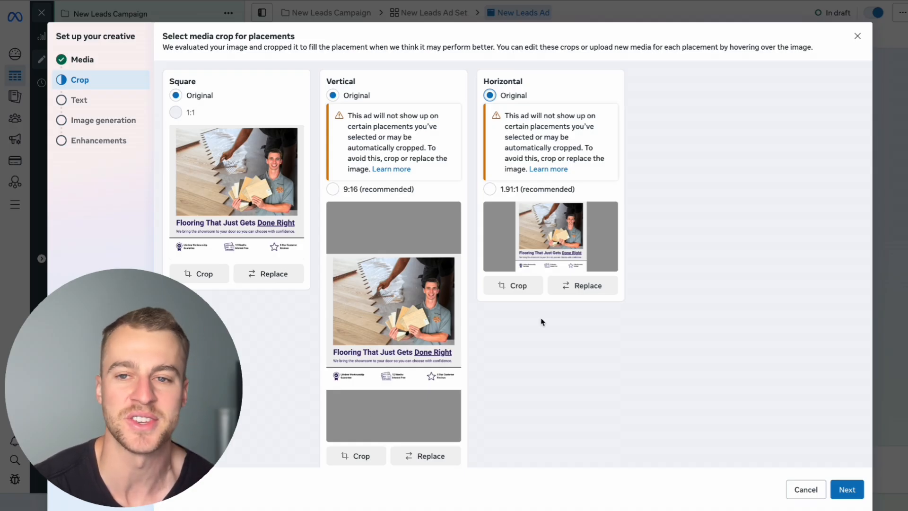
scroll(419, 230, "down", 1)
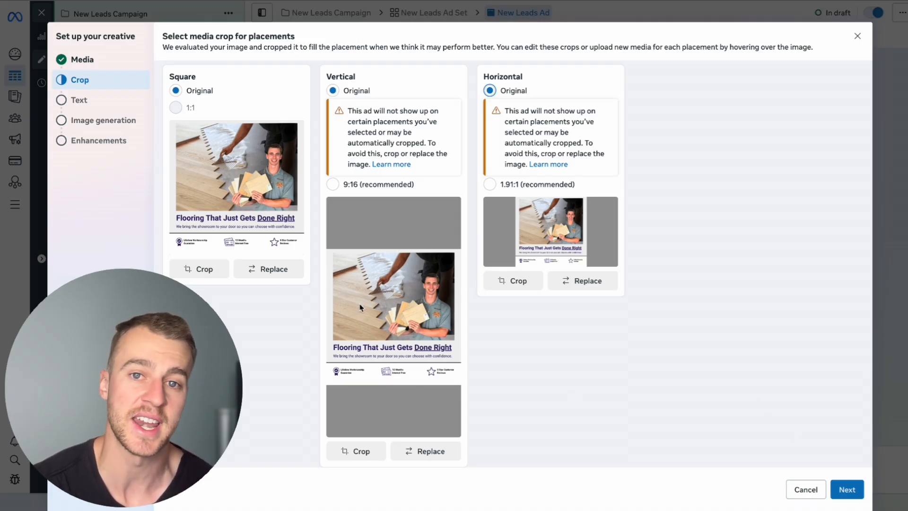
left_click(846, 491)
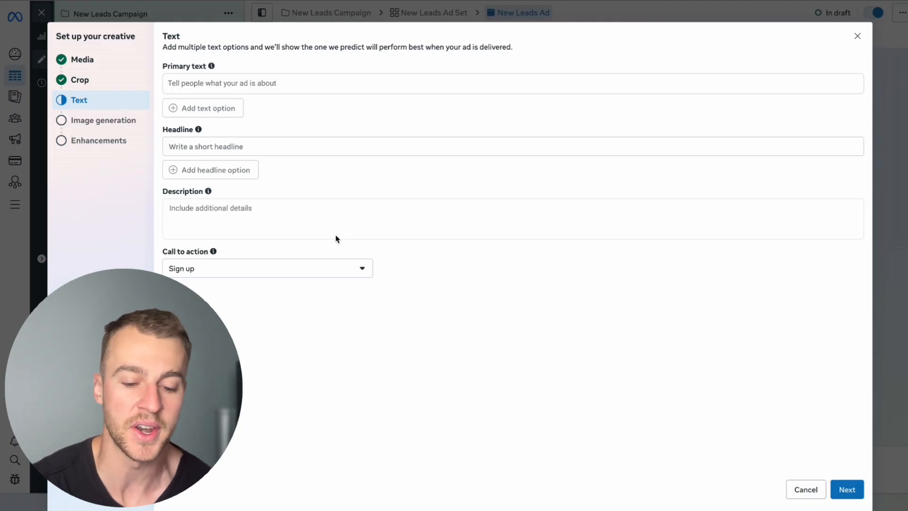
Leave the creative's text fields empty and skip the AI image generation without selecting any generated images
left_click(848, 491)
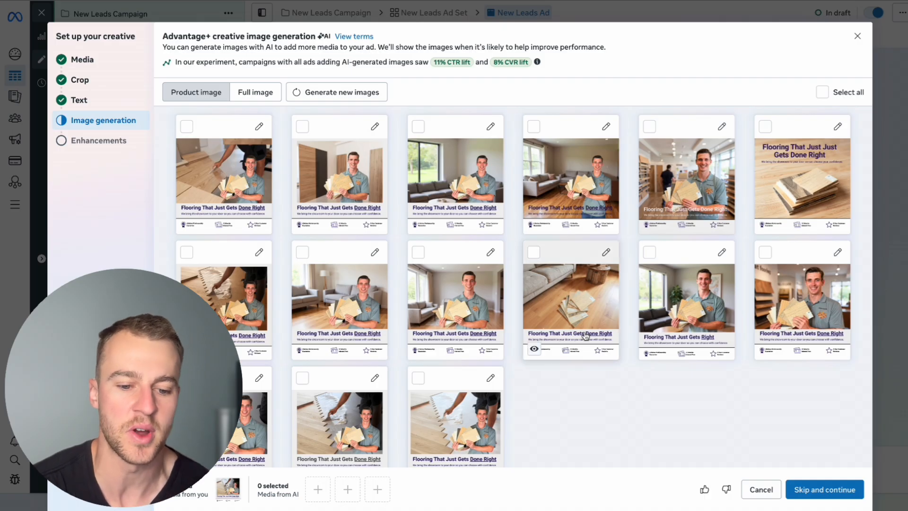
scroll(536, 377, "down", 1)
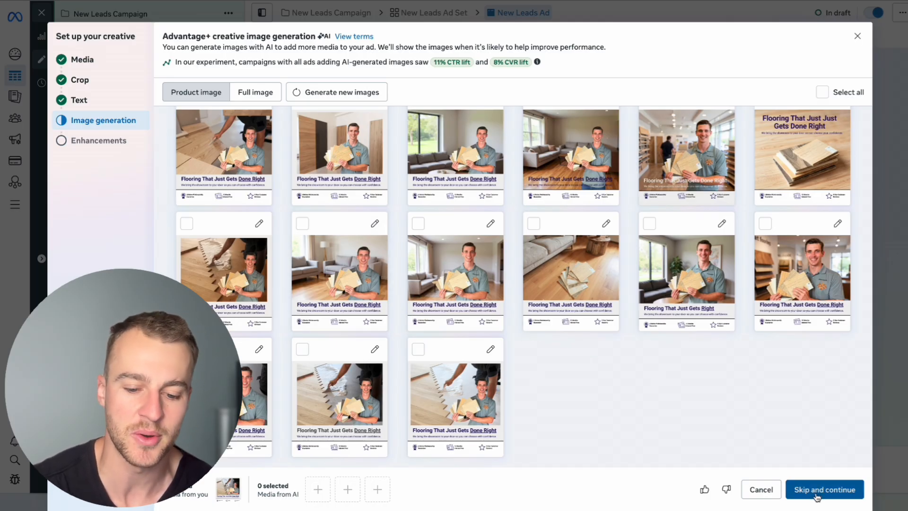
left_click(833, 489)
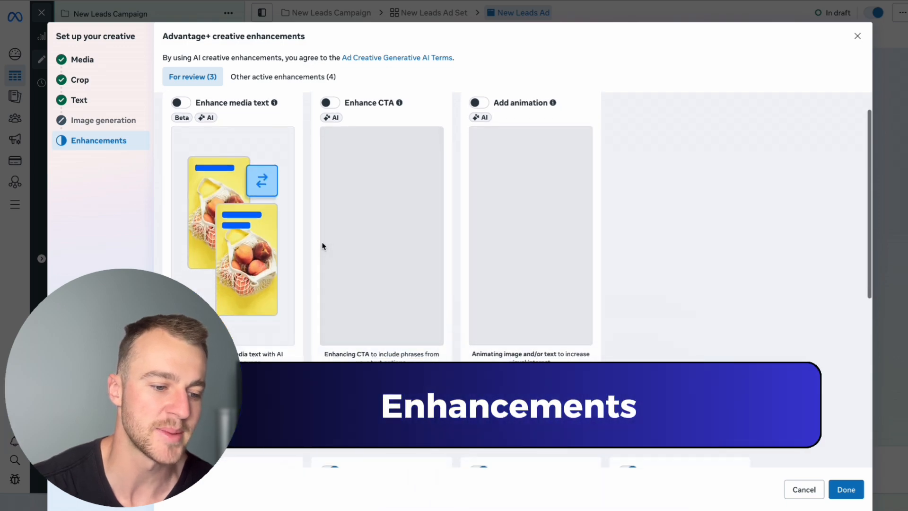
Turn off the Text improvements enhancement, keep Add overlays, Visual touch-ups and Add music on, and finish the creative setup
scroll(322, 246, "down", 5)
scroll(614, 241, "down", 1)
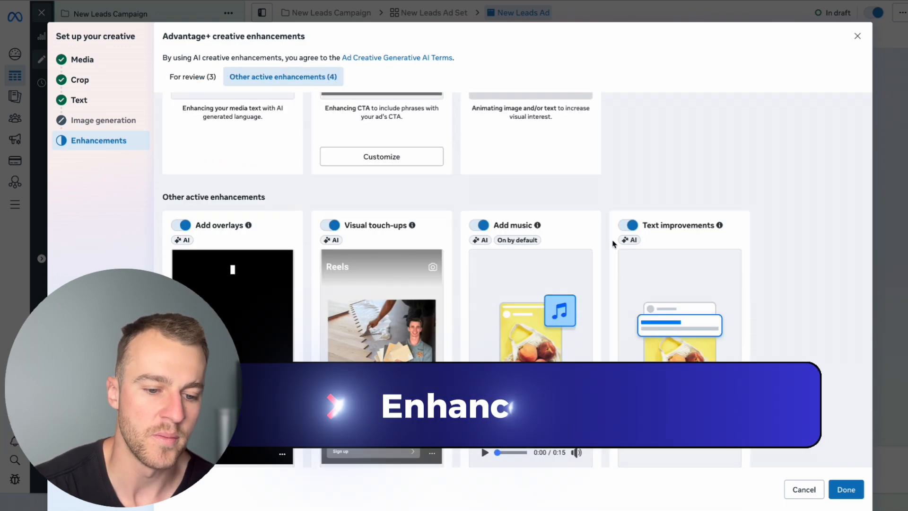
left_click(627, 225)
scroll(617, 260, "down", 1)
scroll(617, 260, "down", 1)
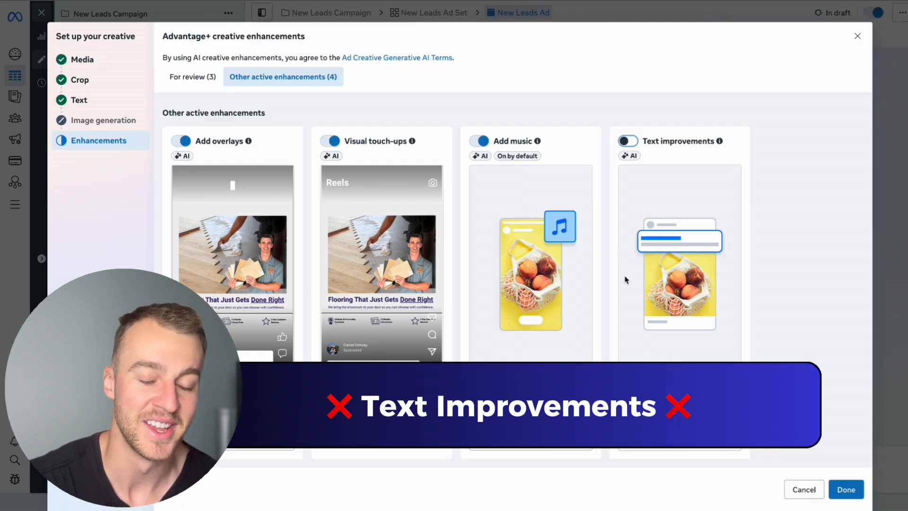
scroll(624, 279, "up", 2)
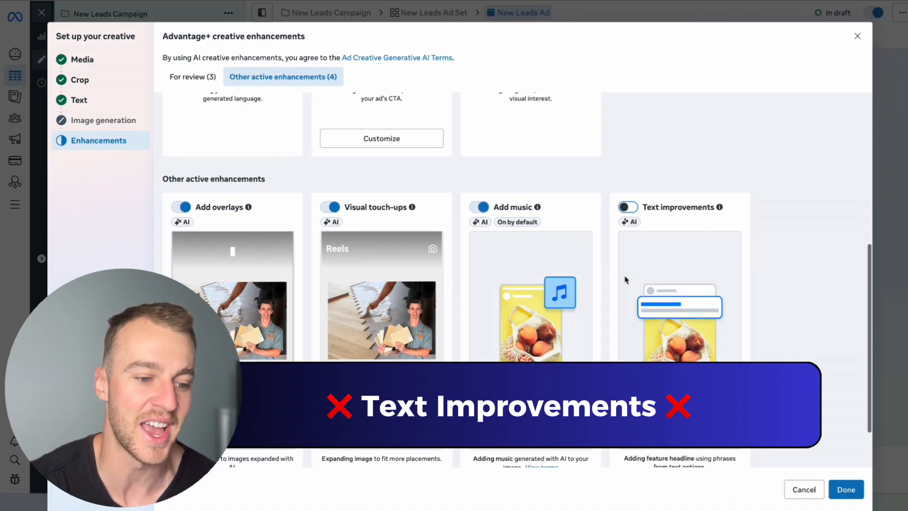
scroll(624, 279, "down", 2)
scroll(624, 279, "up", 4)
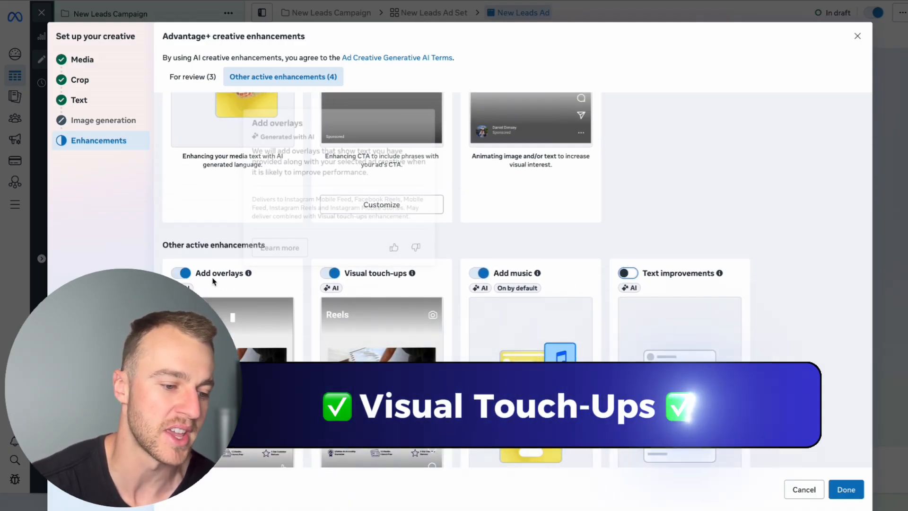
scroll(212, 281, "up", 5)
scroll(241, 314, "down", 5)
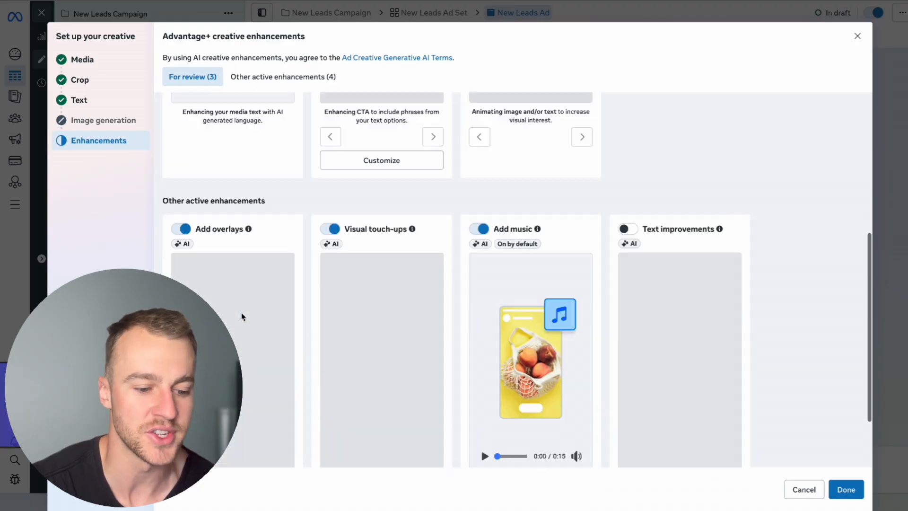
scroll(355, 342, "down", 1)
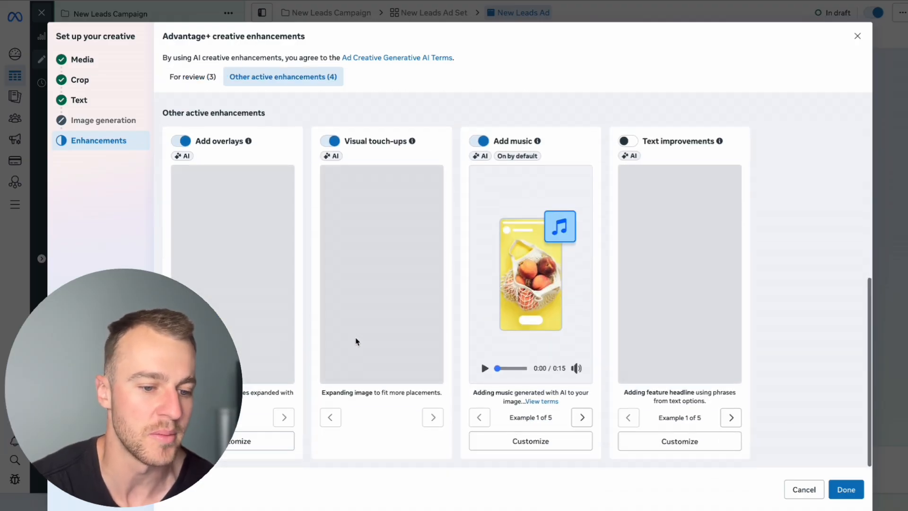
left_click(836, 489)
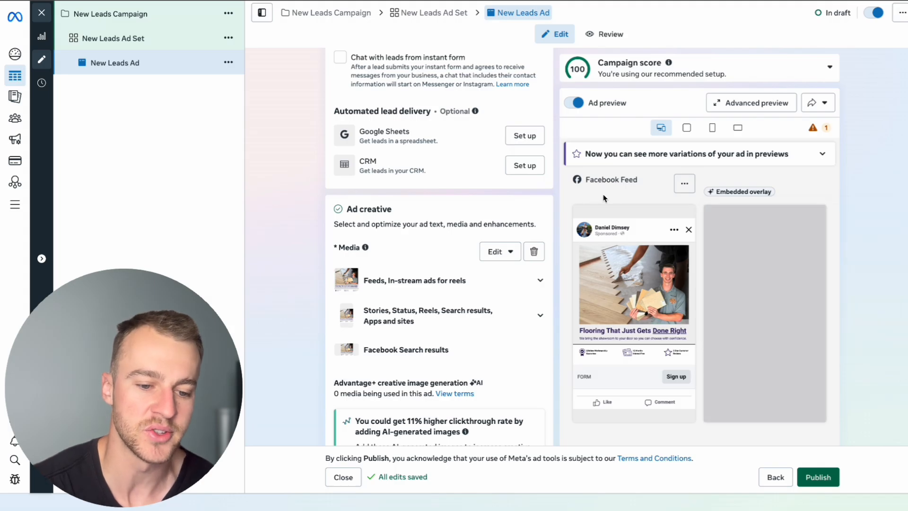
Paste the flooring ad copy starting "Choosing flooring in a showroom only tells part of the story" as the ad's primary text
mouse_move(746, 190)
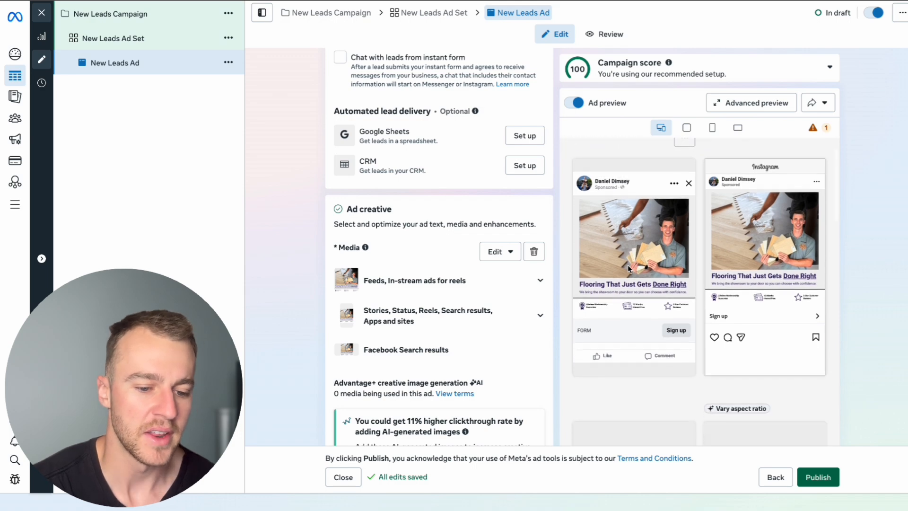
scroll(447, 375, "down", 6)
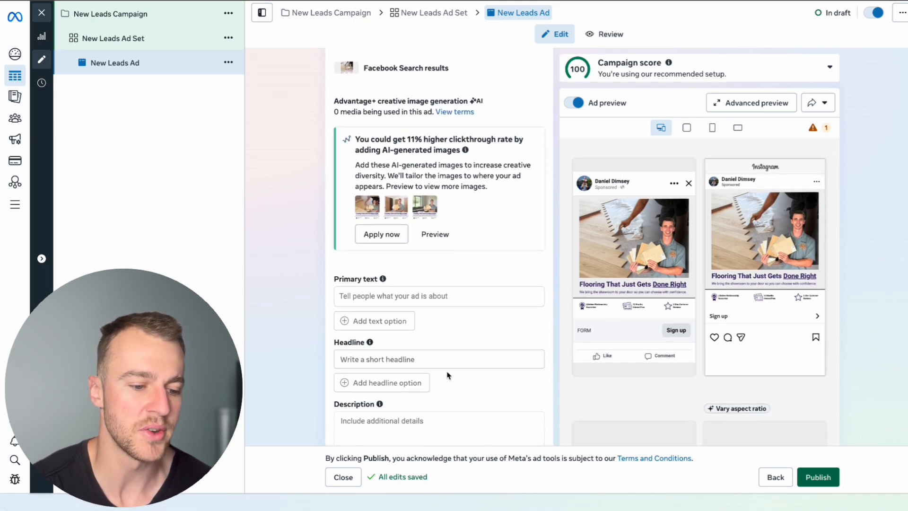
left_click(386, 314)
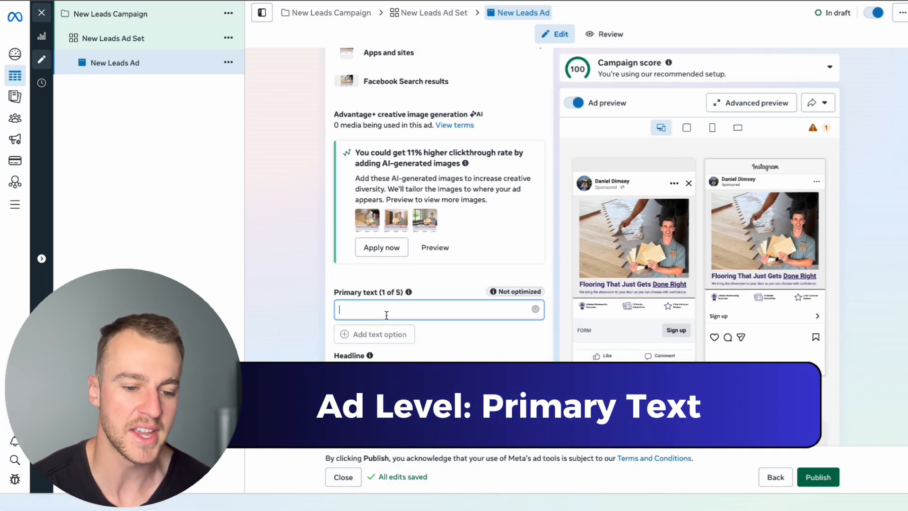
key("ctrl+v")
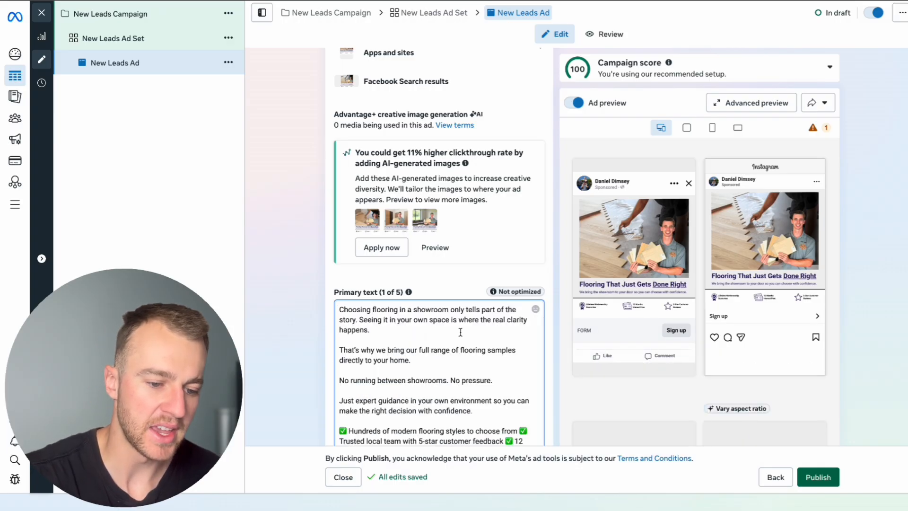
Put each of the four checkmark benefits in the primary text on its own line
scroll(461, 333, "down", 6)
scroll(525, 247, "up", 3)
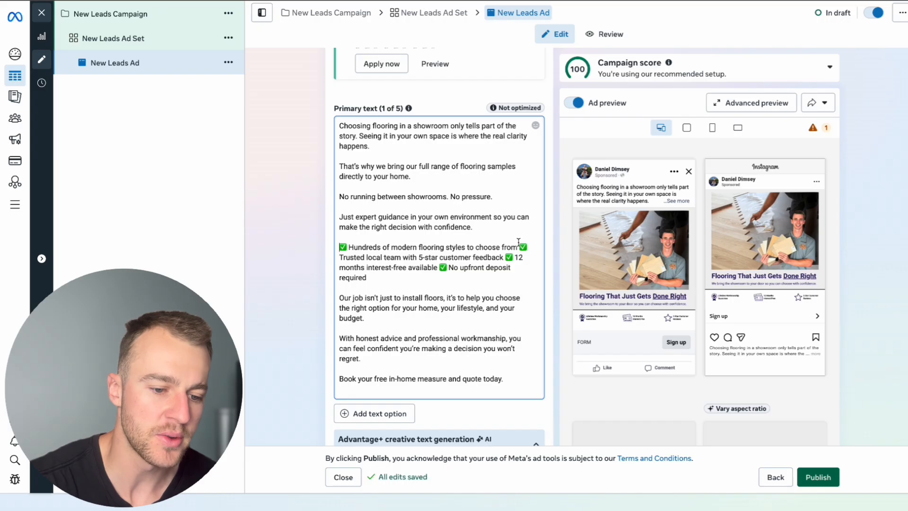
left_click(522, 247)
key("Return")
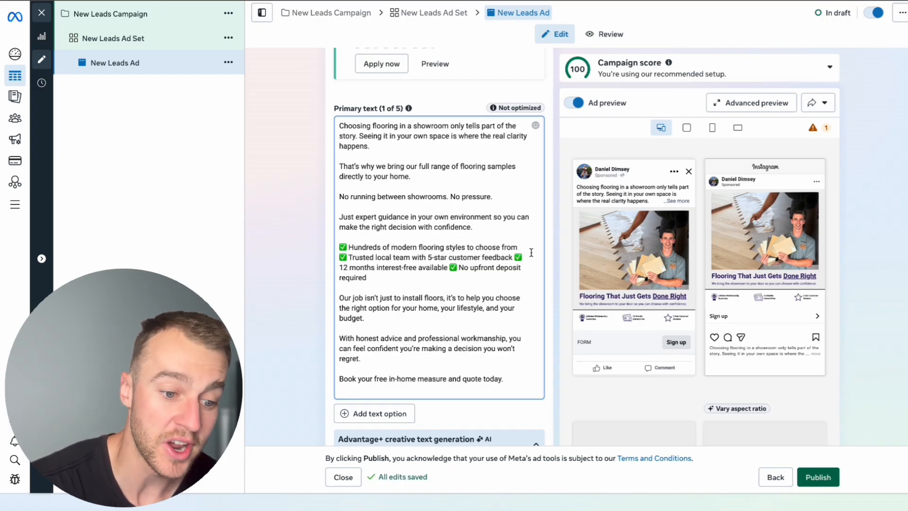
scroll(531, 252, "down", 3)
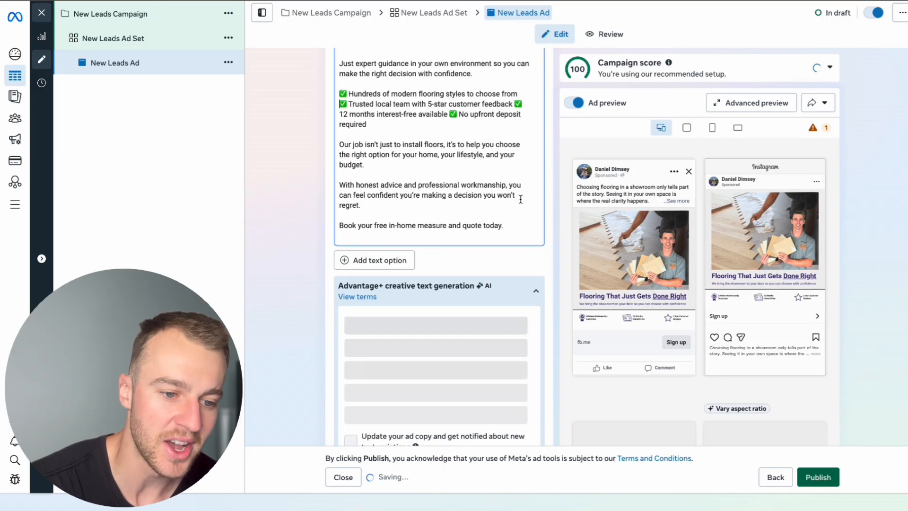
left_click(516, 103)
key("Return")
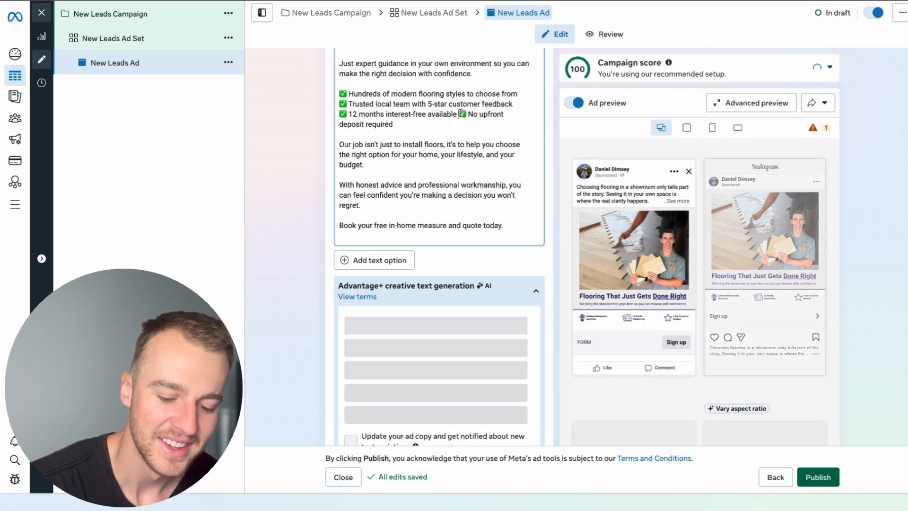
left_click(460, 114)
key("Return")
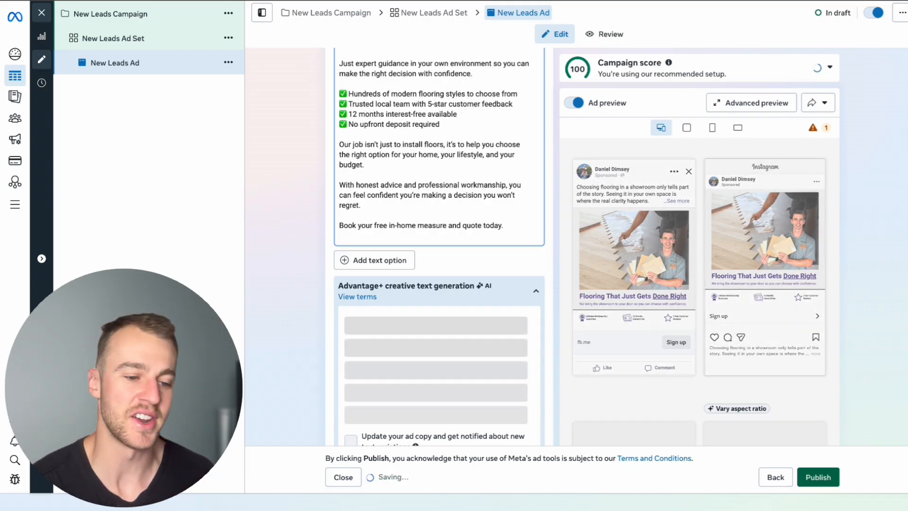
Split the primary text's opening paragraph so that "Seeing it in your own space is where the real clarity happens." stands as its own paragraph
scroll(459, 114, "up", 3)
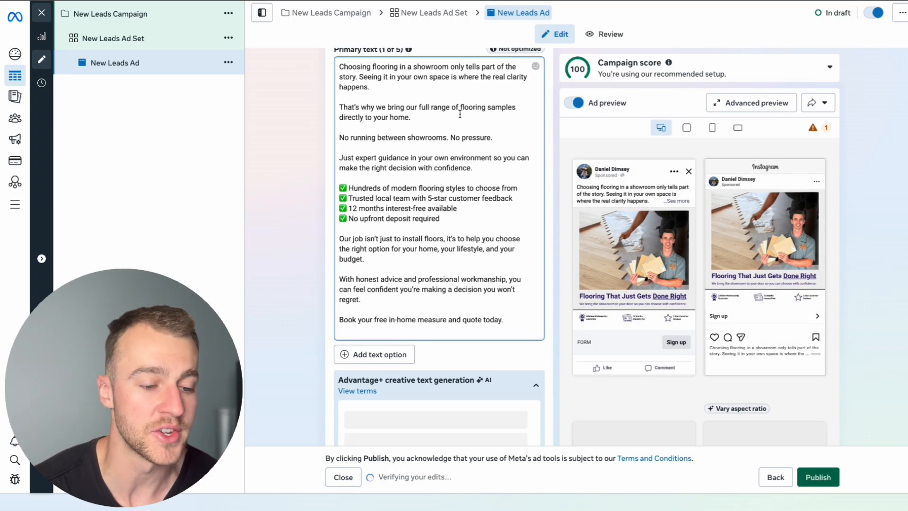
scroll(460, 114, "up", 1)
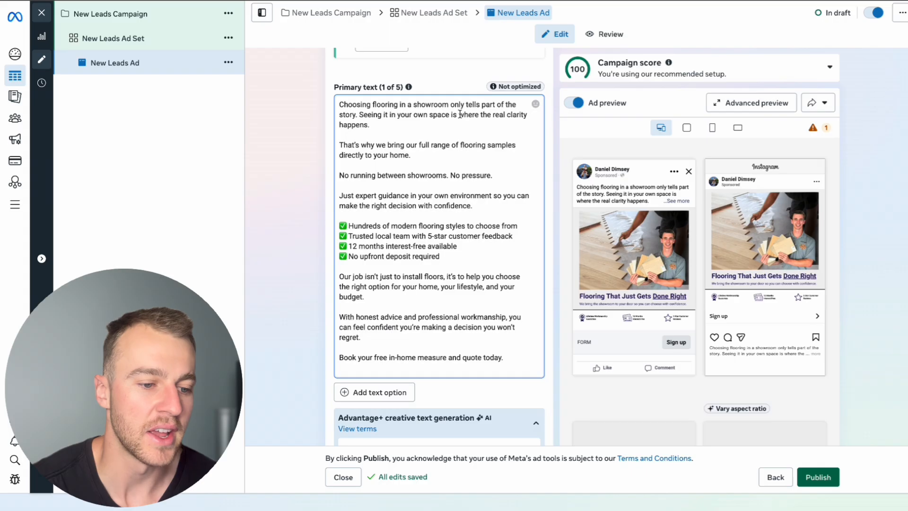
double_click(361, 114)
left_click(358, 114)
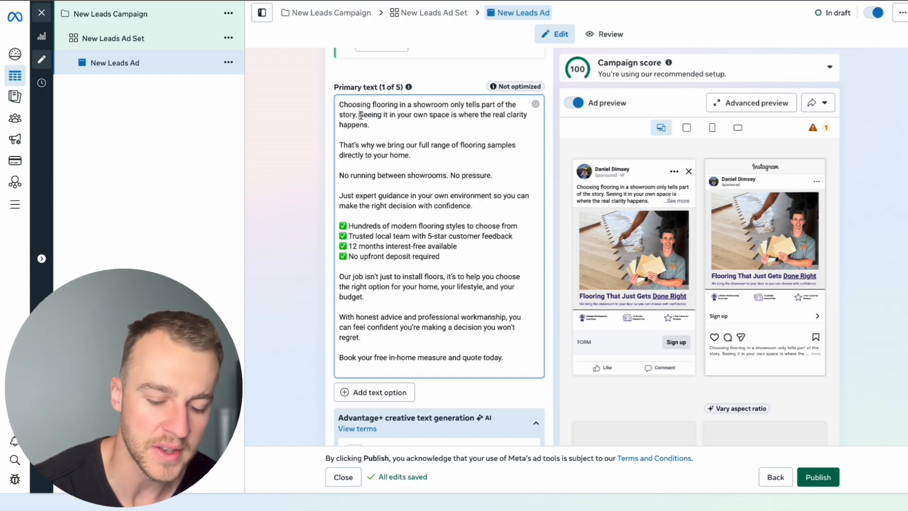
key("Return")
key("Return")
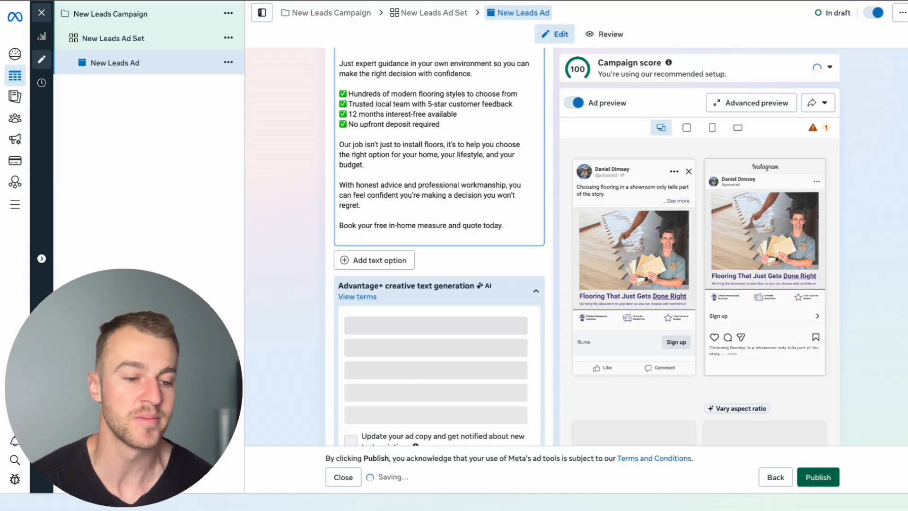
scroll(373, 139, "up", 3)
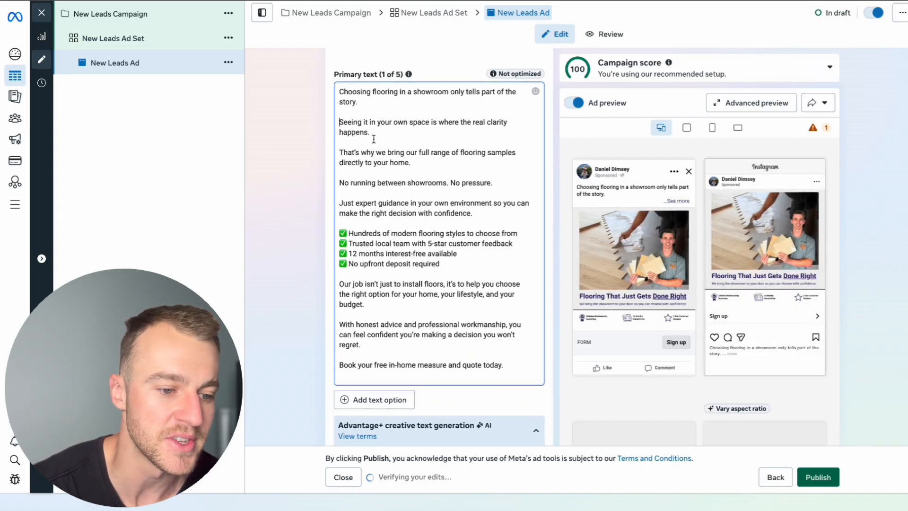
scroll(373, 139, "up", 1)
scroll(463, 272, "down", 1)
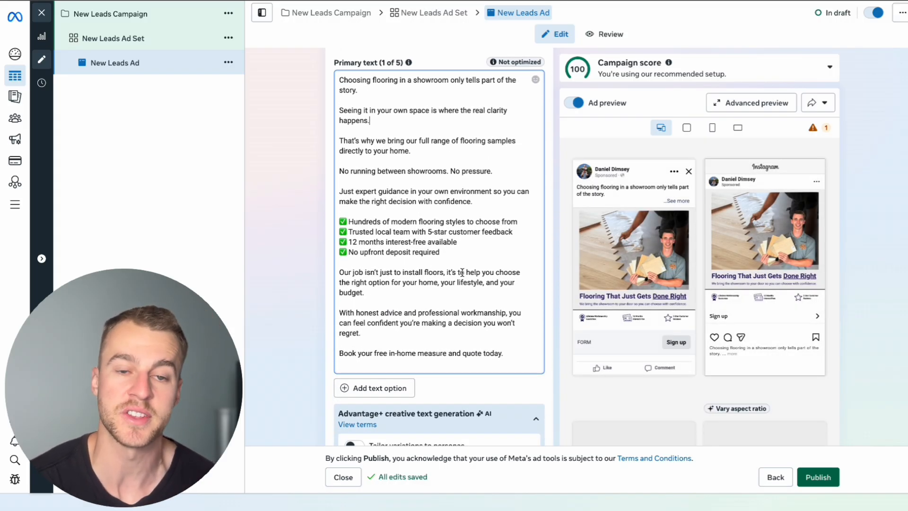
Paste "Free in-home measure & quote" as the ad's headline
scroll(462, 273, "down", 3)
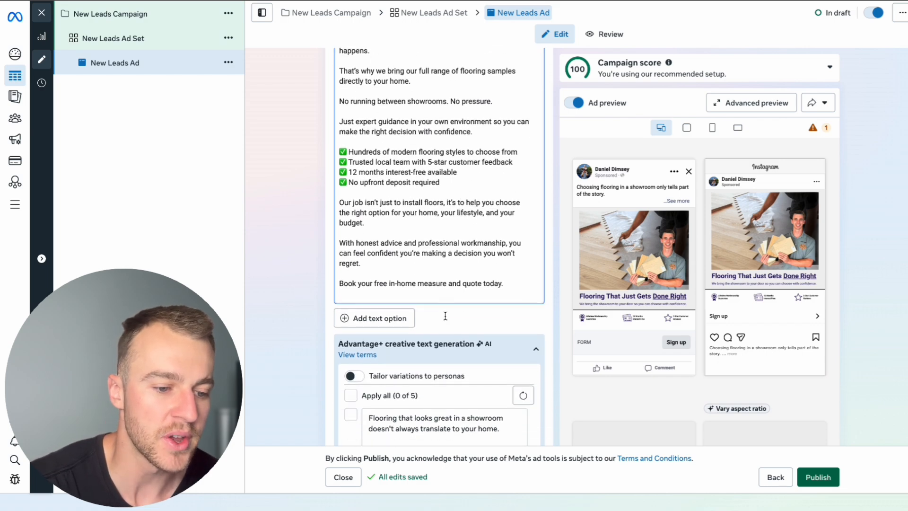
scroll(446, 319, "down", 5)
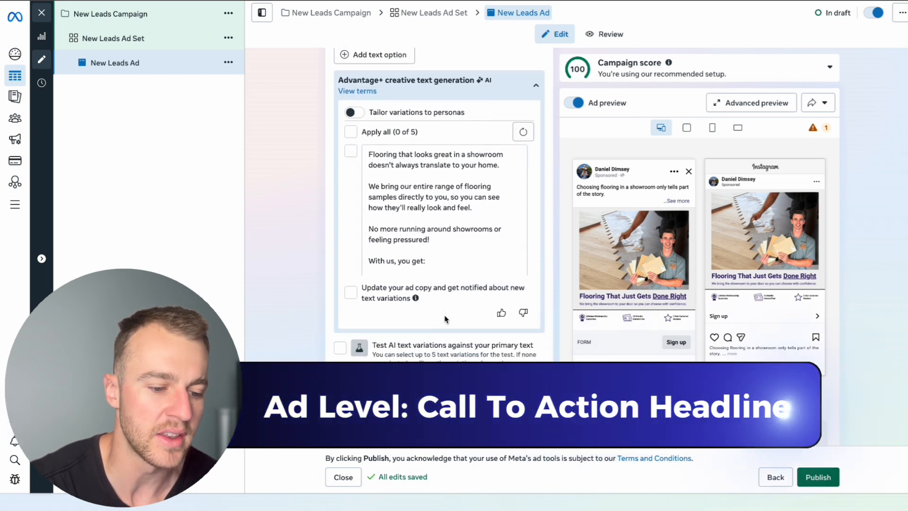
left_click(440, 378)
scroll(440, 378, "down", 5)
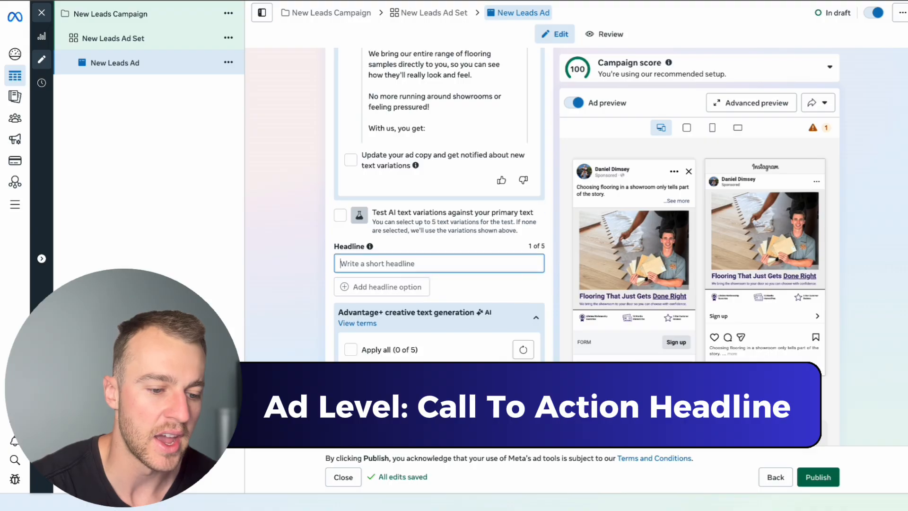
scroll(440, 378, "up", 1)
type("Free in-home measure & quote")
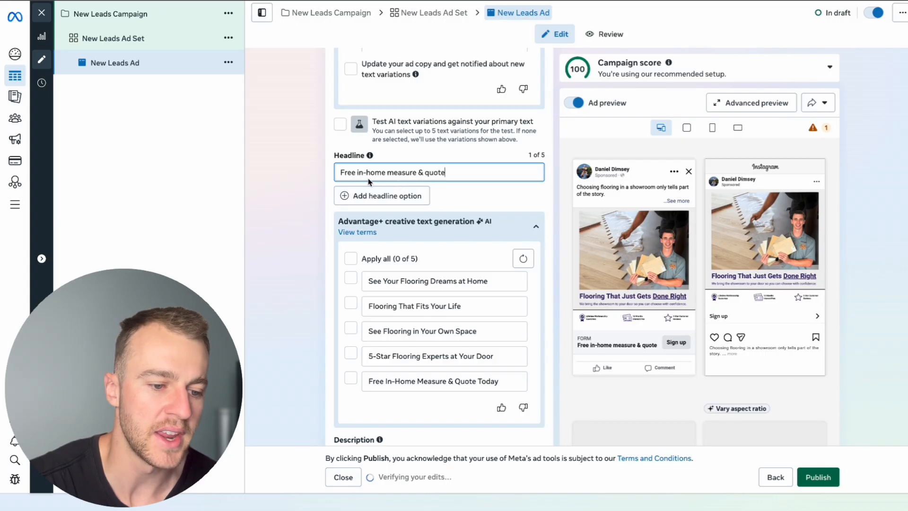
Set the call to action to Get quote and paste "200+ five-star customer reviews" as the ad's description
scroll(461, 282, "down", 1)
scroll(461, 283, "down", 2)
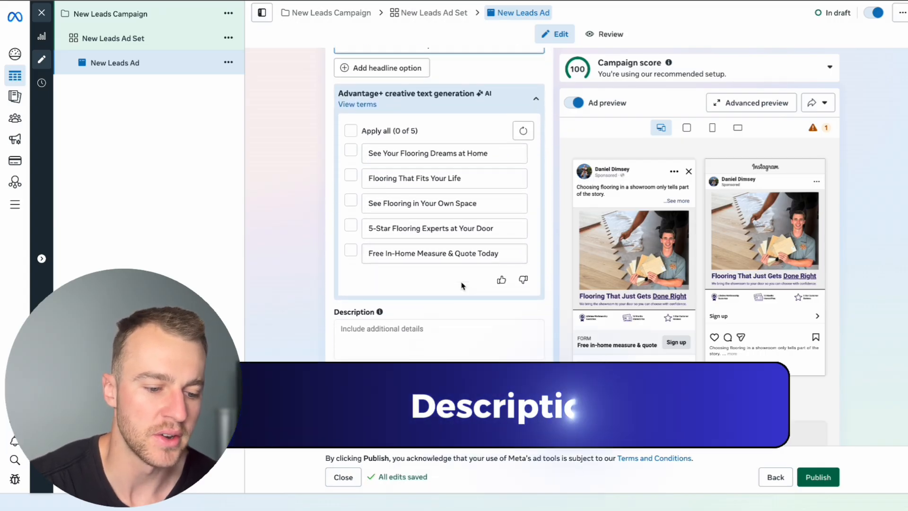
left_click(440, 338)
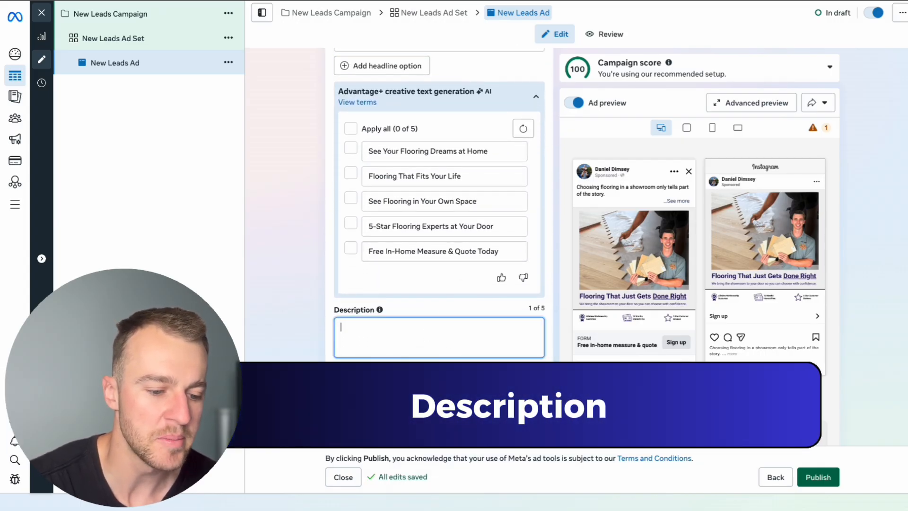
scroll(486, 287, "up", 3)
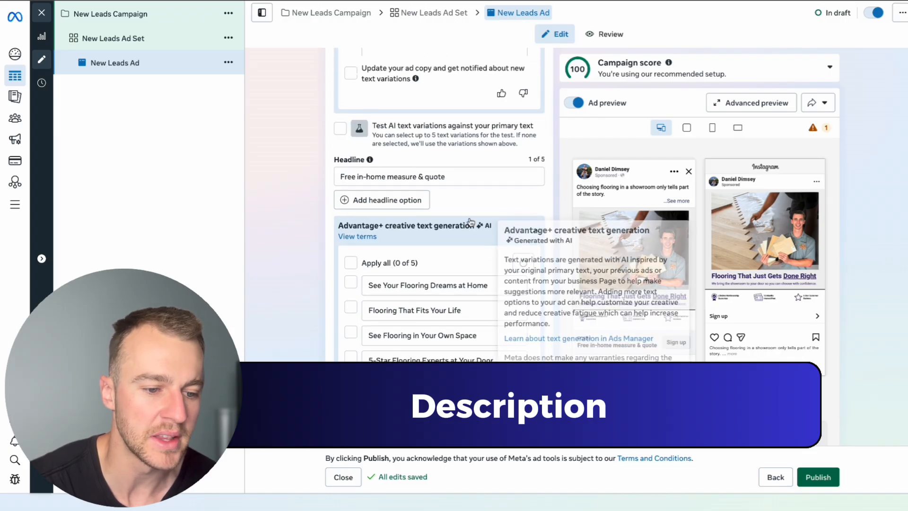
scroll(454, 389, "down", 3)
left_click(406, 403)
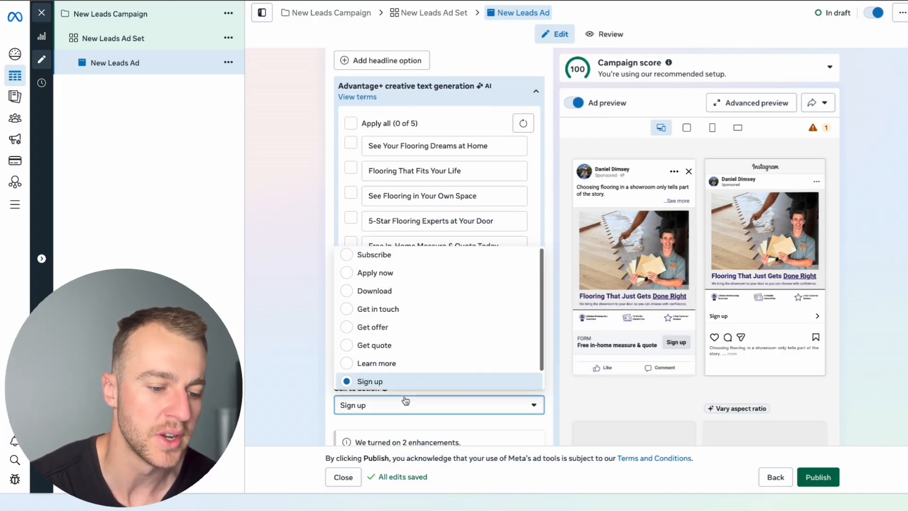
left_click(388, 347)
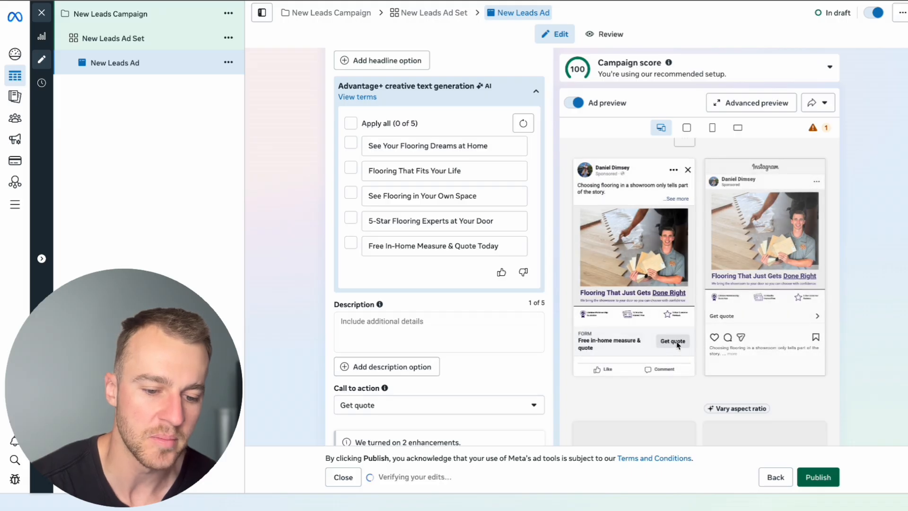
left_click(453, 325)
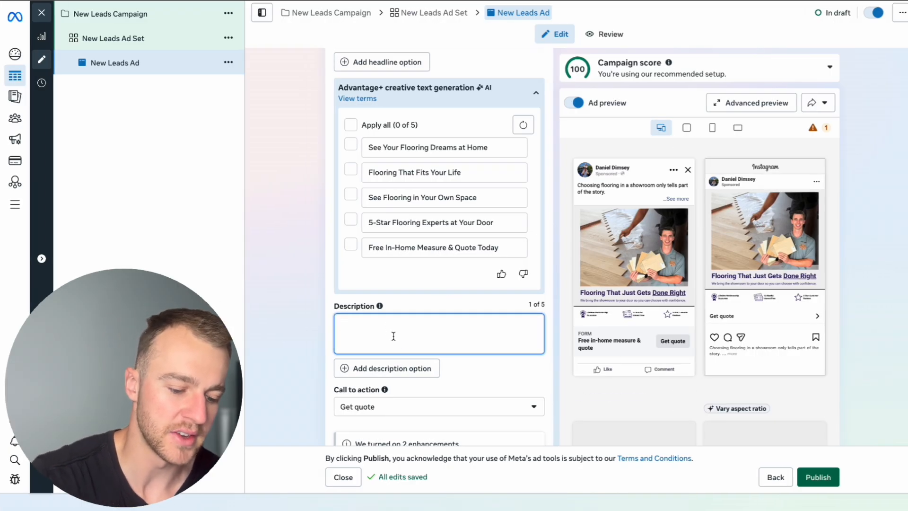
type("200+ five-star customer reviews")
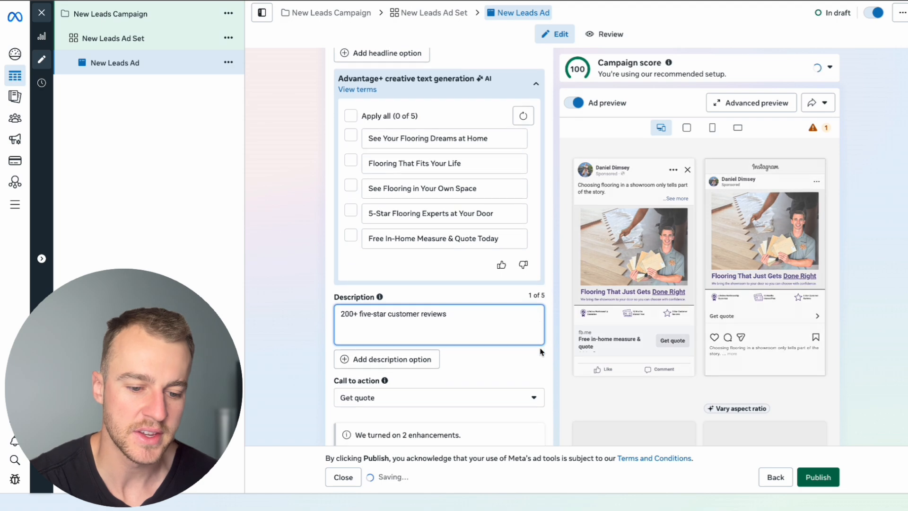
Capitalise the headline as "Free In-Home Measure & Quote" and add a right-pointing hand emoji at its end
scroll(530, 332, "up", 5)
scroll(524, 315, "down", 1)
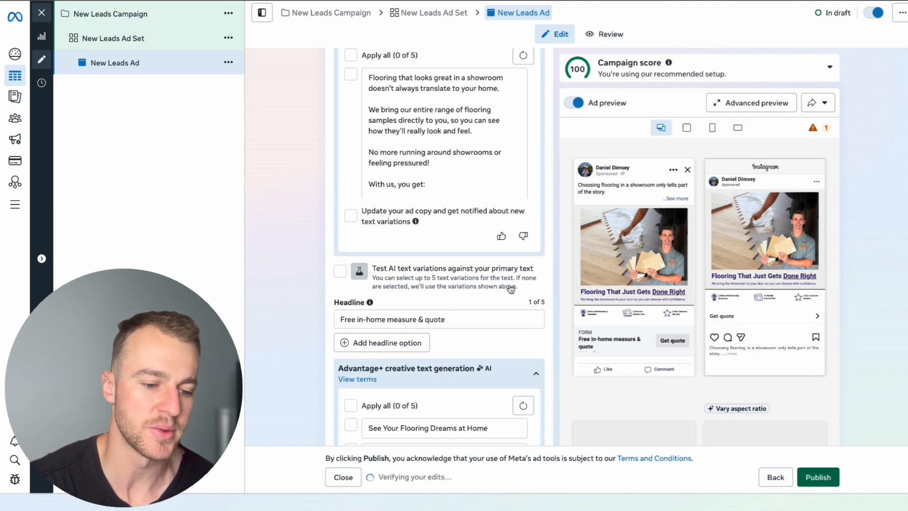
left_click(469, 316)
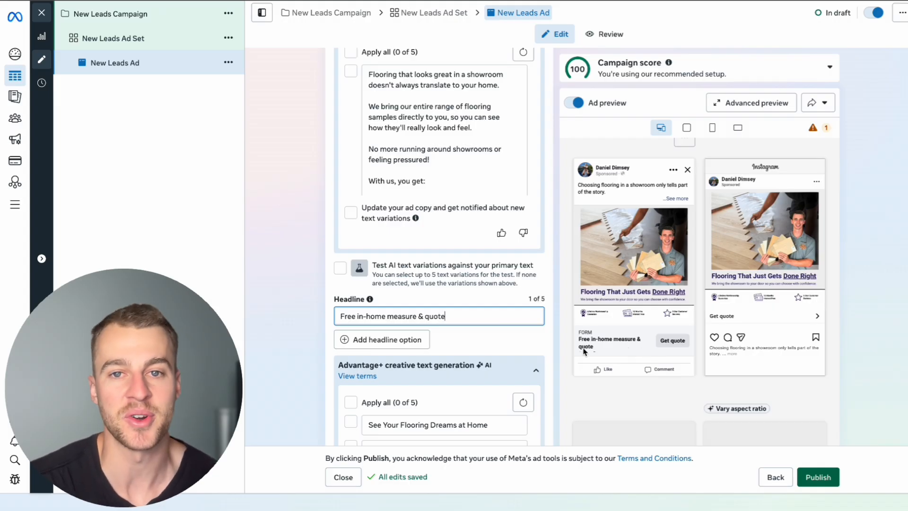
left_click(428, 316)
key("BackSpace")
type("Q")
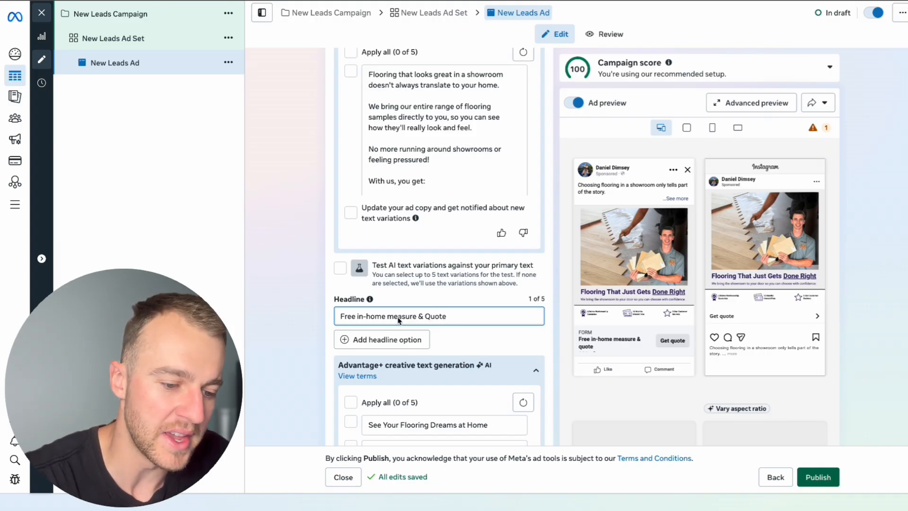
left_click(394, 317)
key("BackSpace")
type("M")
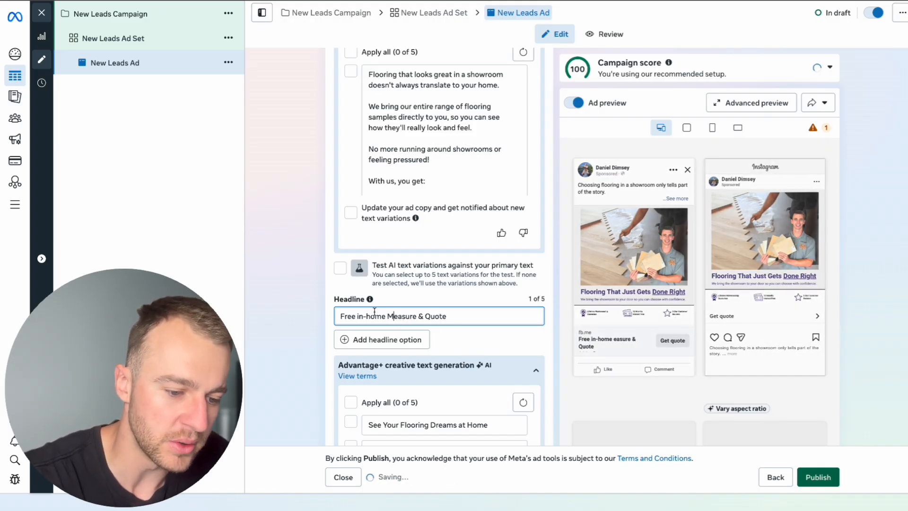
left_click(363, 316)
key("BackSpace")
type("I")
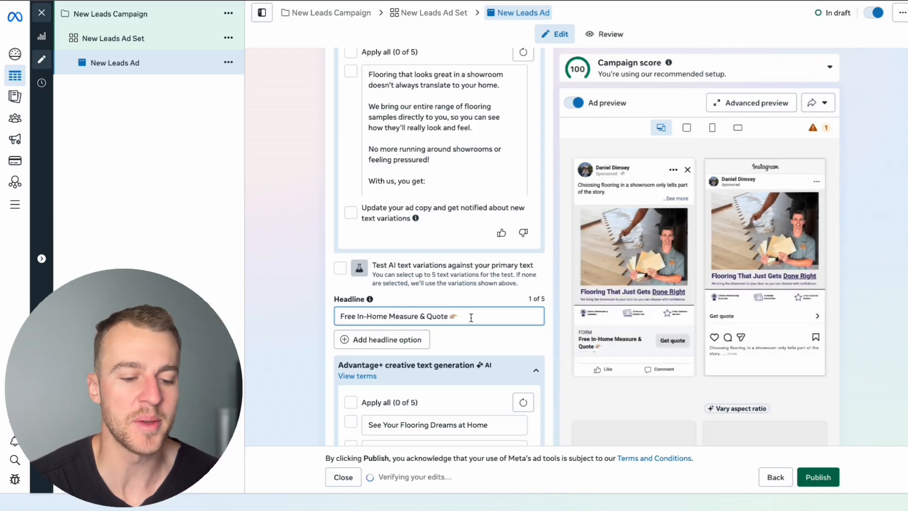
left_click_drag(460, 316, 453, 316)
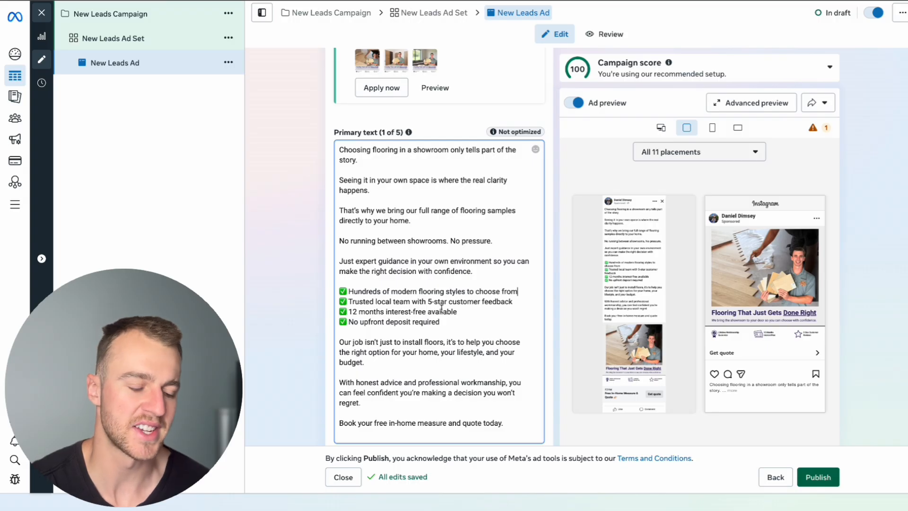
Examine the feed placement previews along with the ad's headline, description, call to action and enhancement settings
scroll(441, 308, "down", 10)
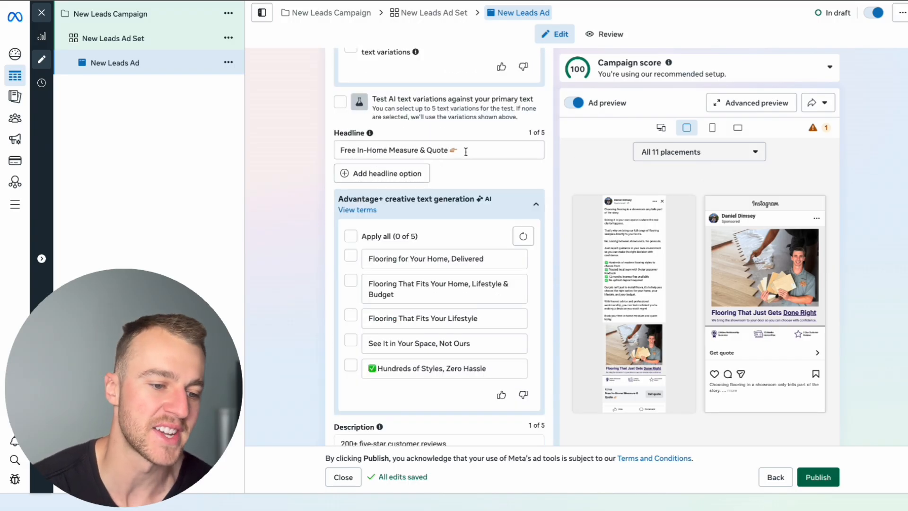
scroll(464, 148, "down", 4)
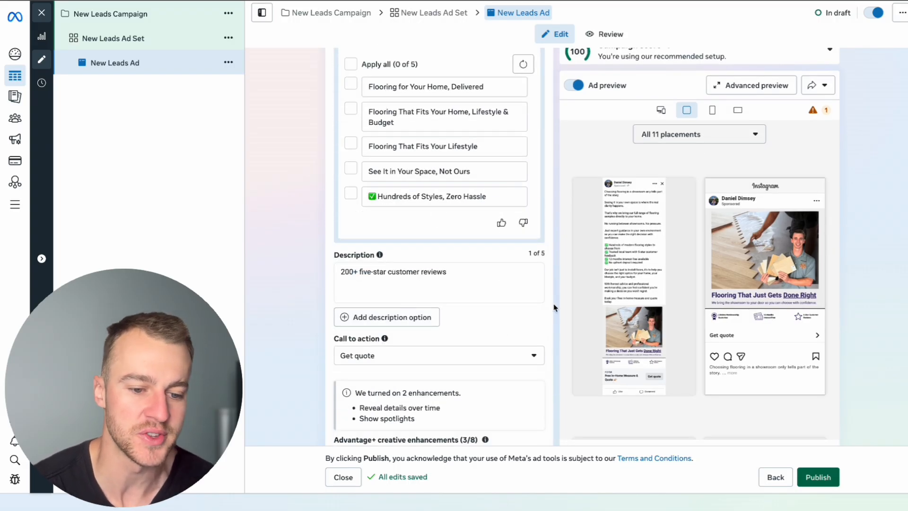
mouse_move(621, 303)
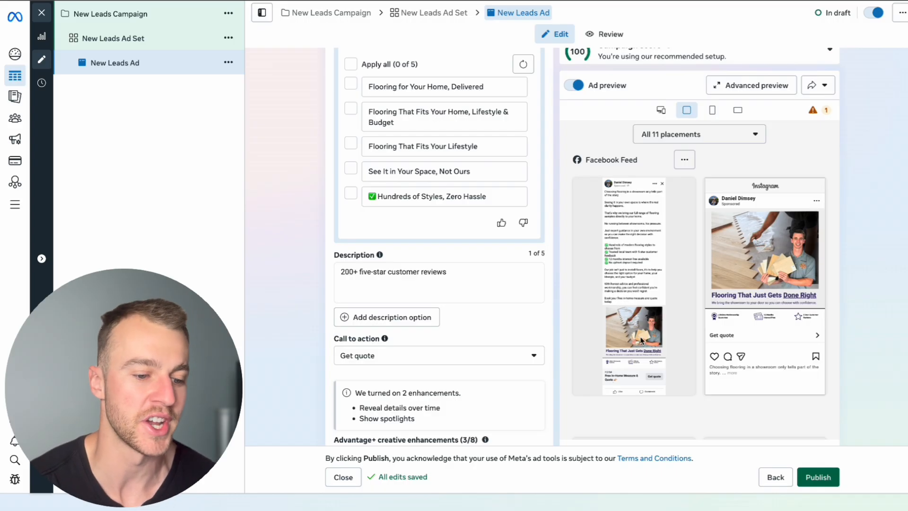
scroll(411, 352, "down", 5)
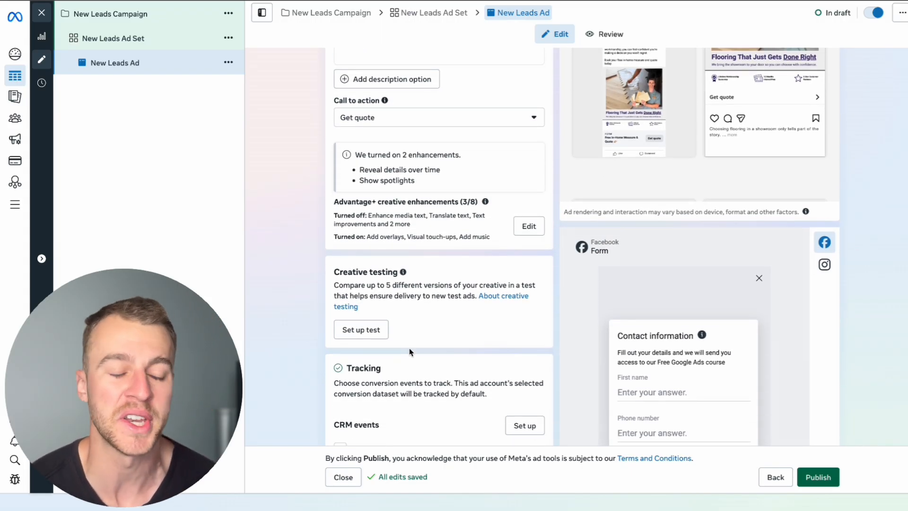
scroll(406, 367, "down", 3)
scroll(411, 368, "up", 15)
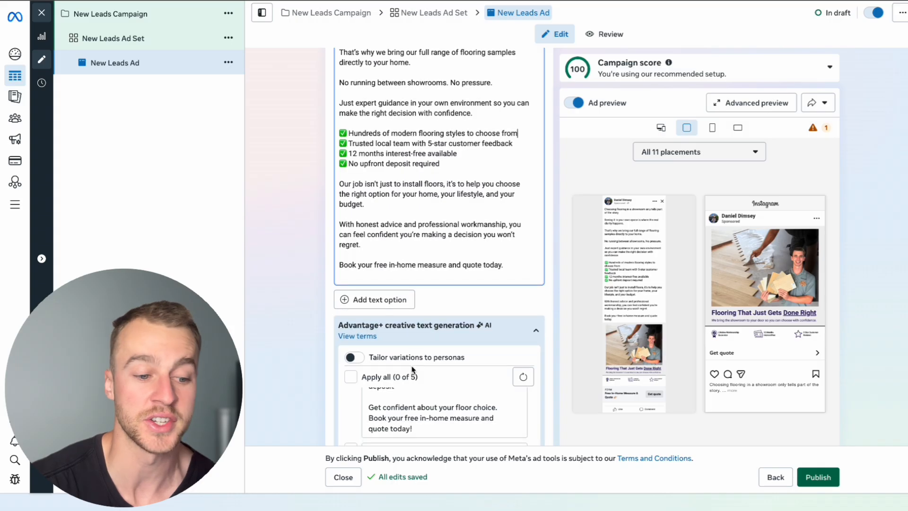
Start a new instant form for the ad's destination and set its sharing to Open
scroll(411, 367, "up", 10)
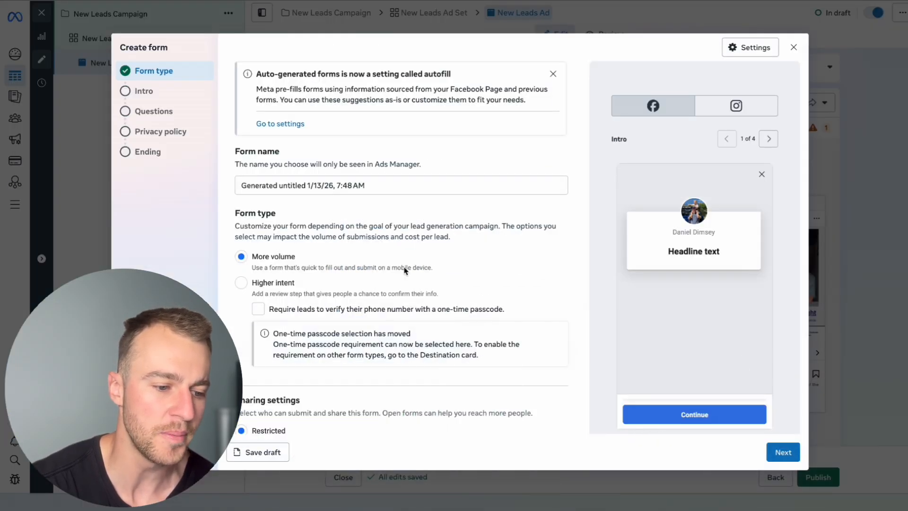
triple_click(363, 188)
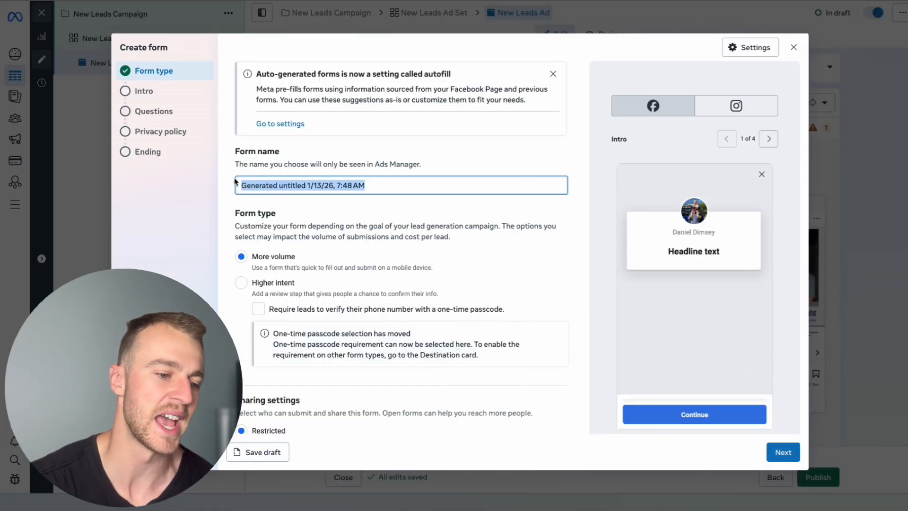
left_click(363, 189)
scroll(253, 284, "down", 2)
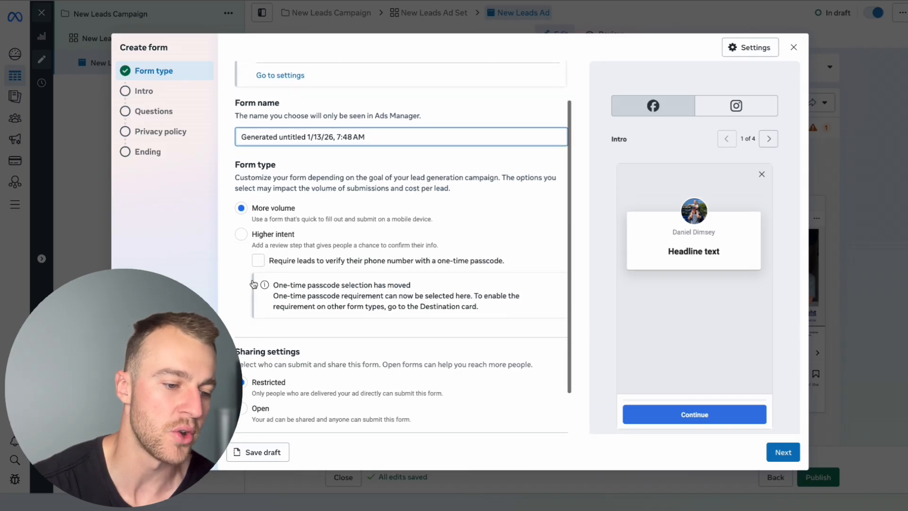
left_click(243, 379)
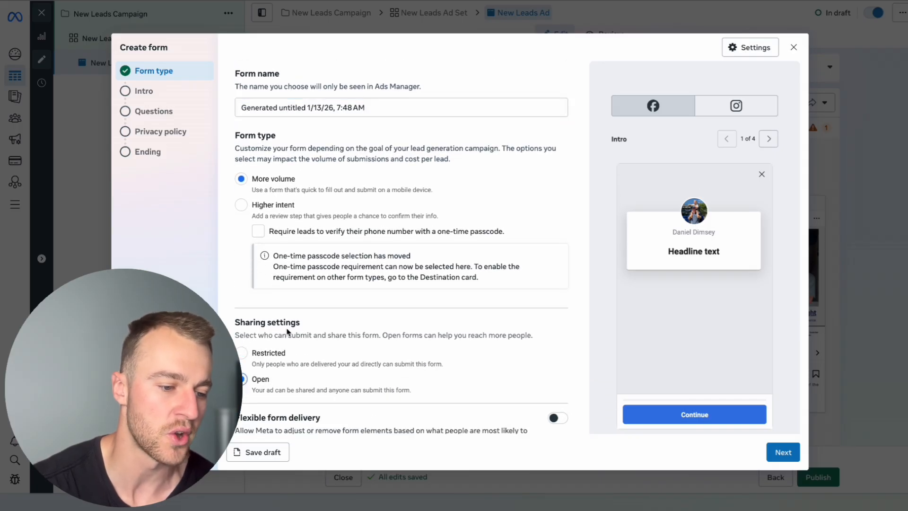
Try the Higher intent form type and its one-time passcode option, and return the form to More volume without passcode verification
left_click(242, 205)
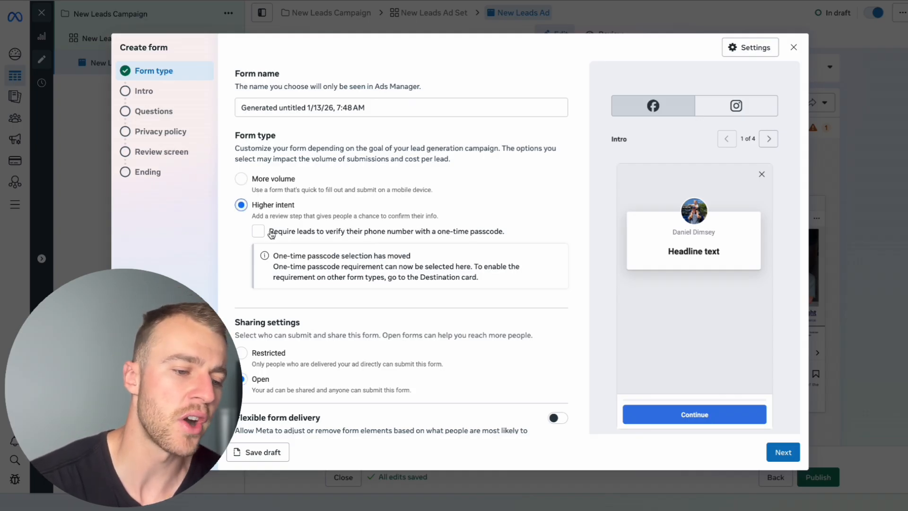
left_click(271, 233)
left_click(256, 231)
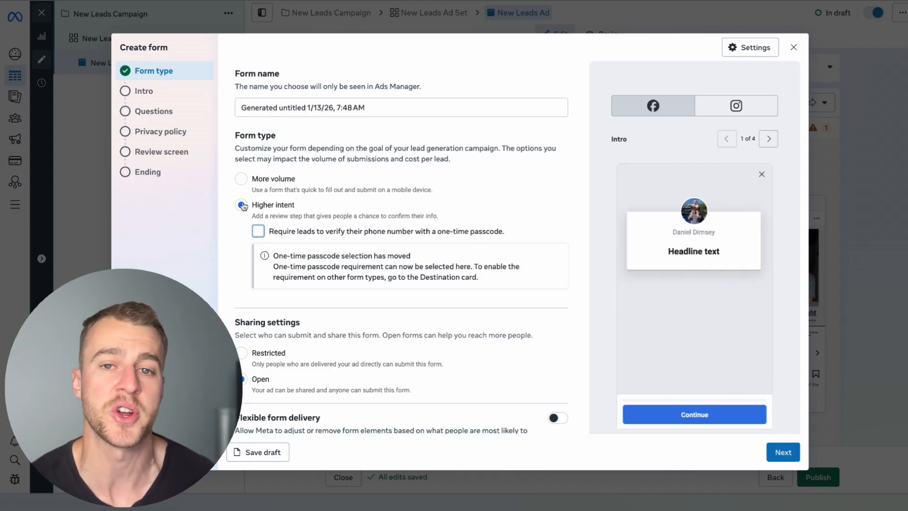
left_click(241, 179)
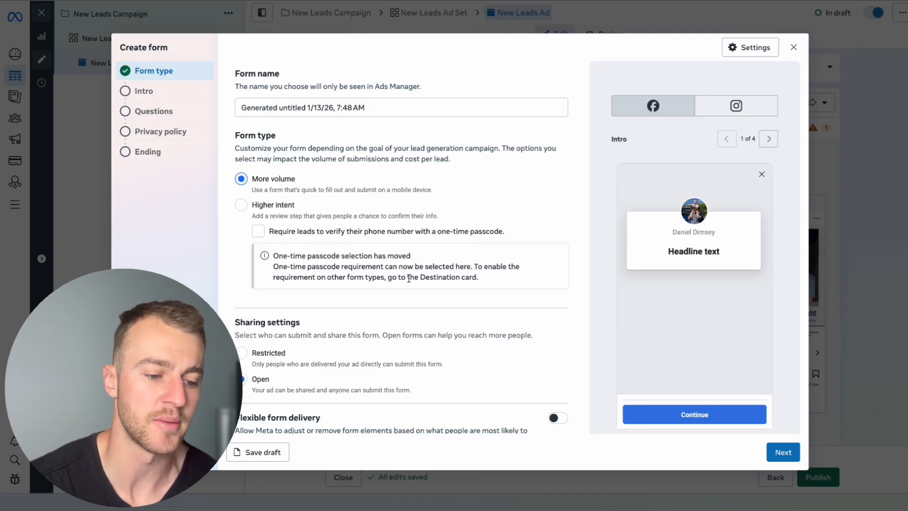
Remove the greeting from the form's intro and continue to the questions section
scroll(480, 326, "down", 1)
scroll(480, 321, "up", 1)
scroll(480, 322, "down", 1)
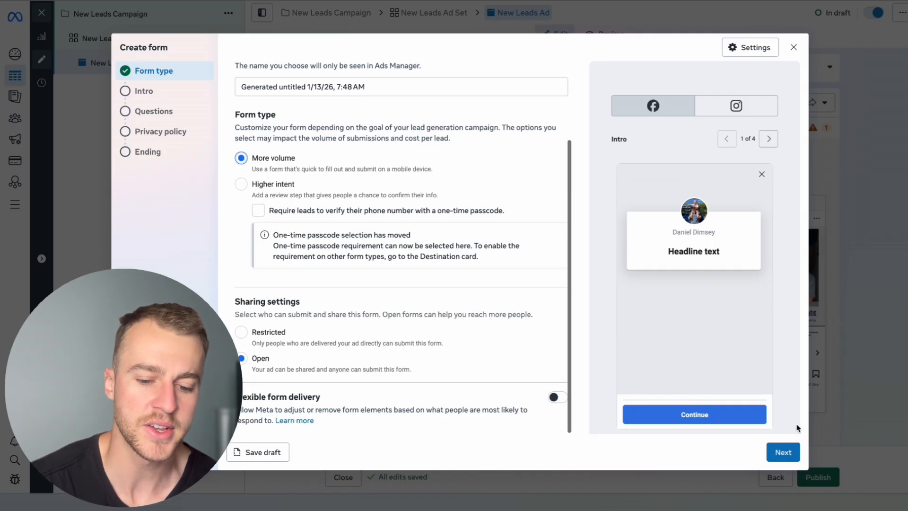
left_click(794, 456)
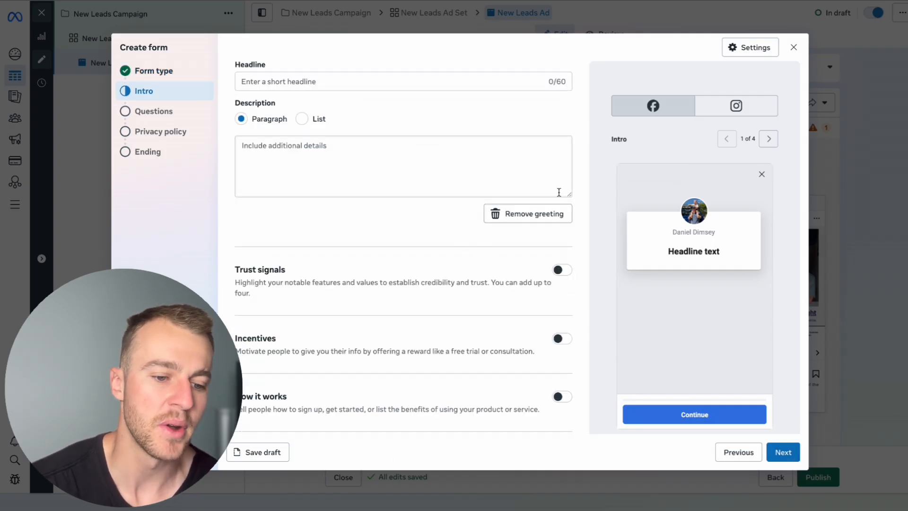
left_click(537, 213)
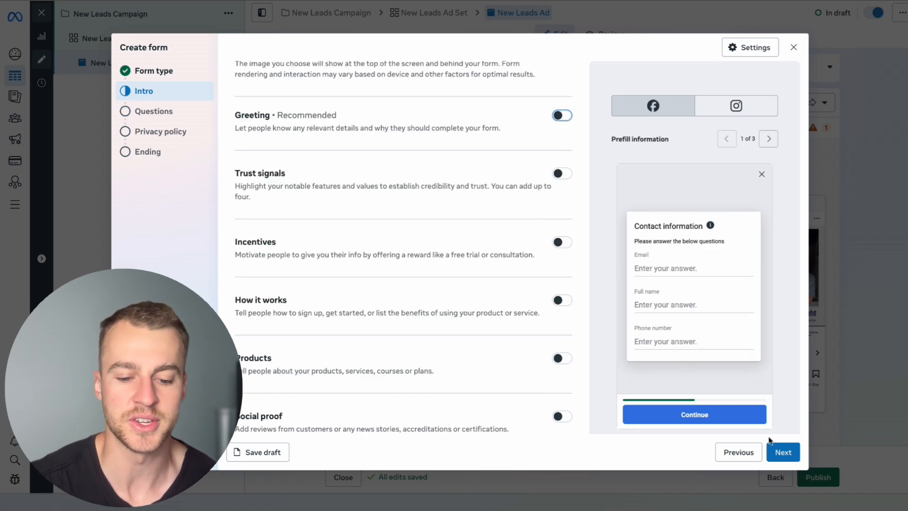
left_click(783, 452)
scroll(518, 311, "down", 1)
scroll(519, 311, "up", 1)
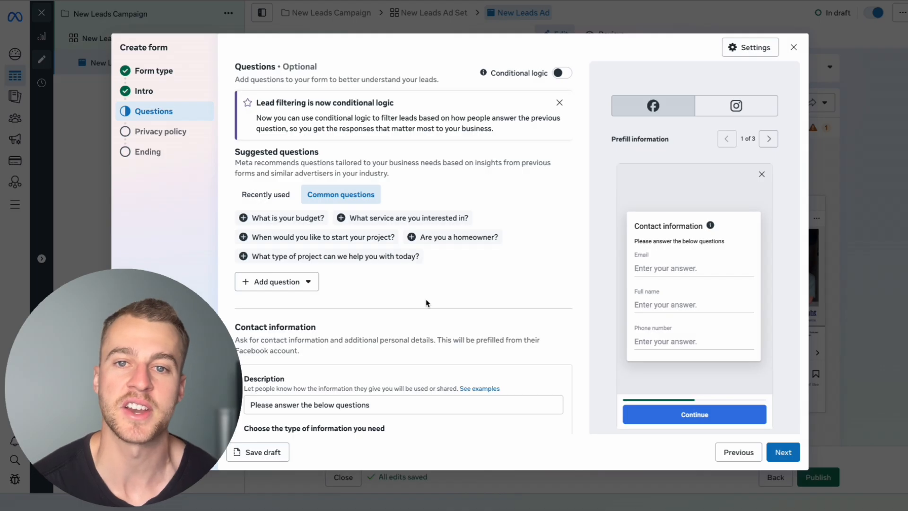
Add a short-answer question reading "hey" with a minimum of 10 and a maximum of 1000 characters
scroll(403, 321, "down", 1)
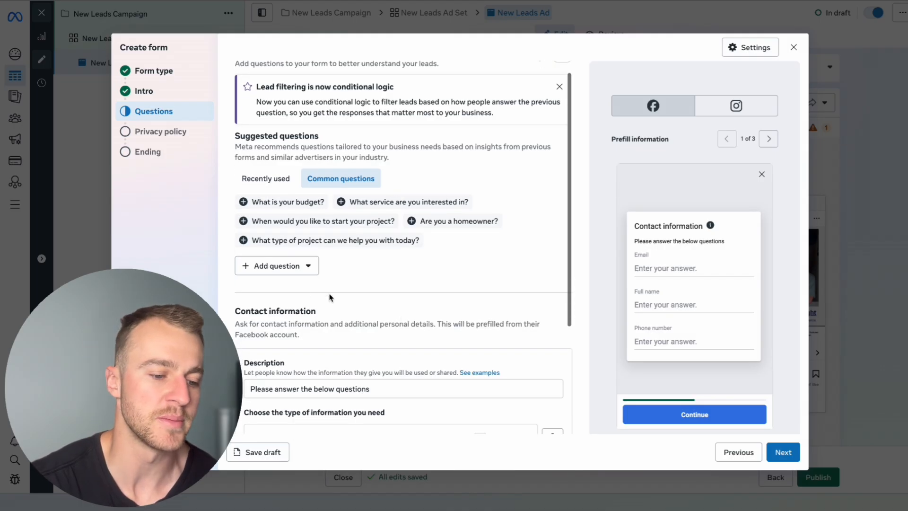
left_click(287, 268)
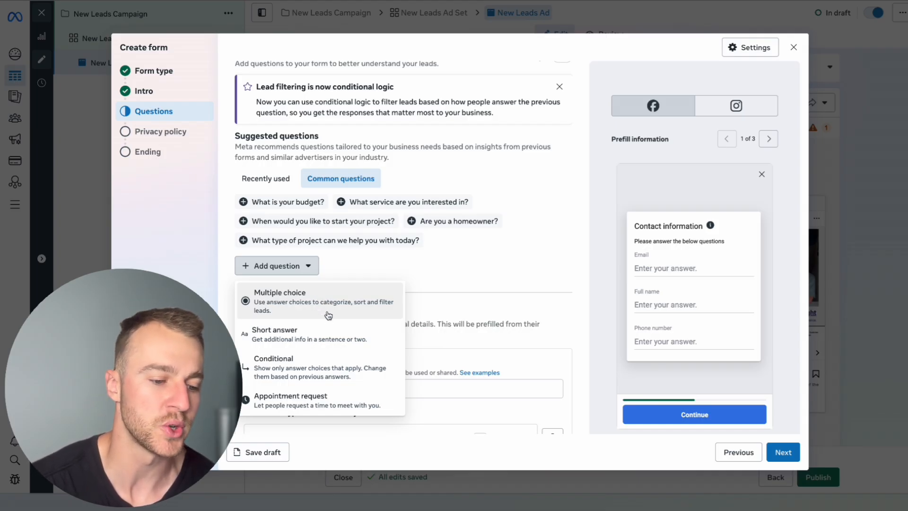
left_click(309, 342)
type("hey")
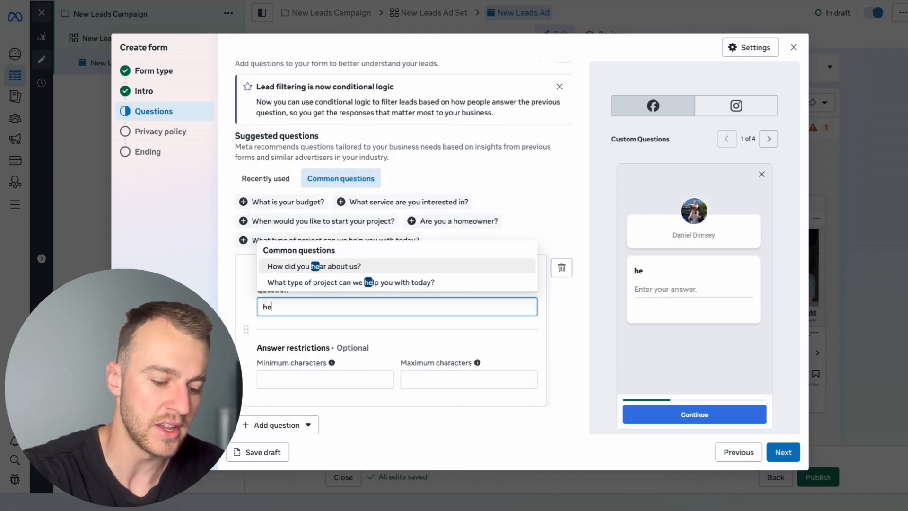
left_click(297, 379)
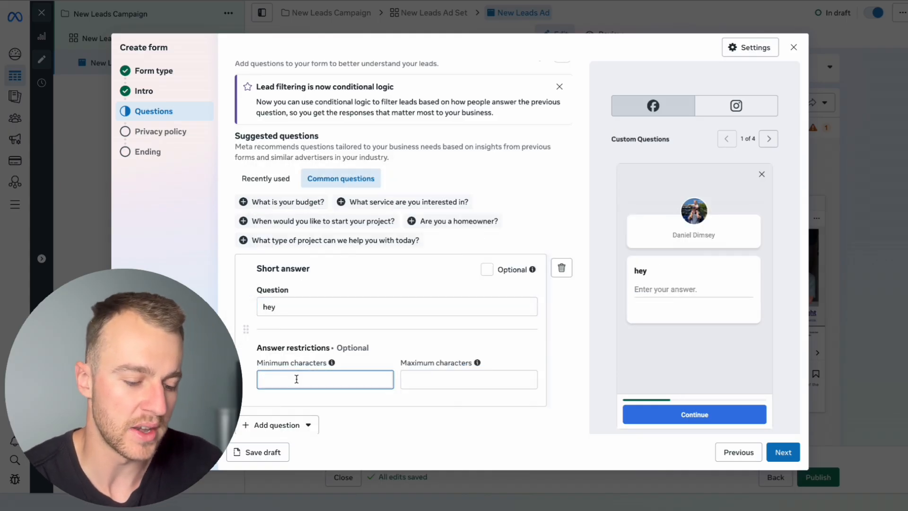
type("10")
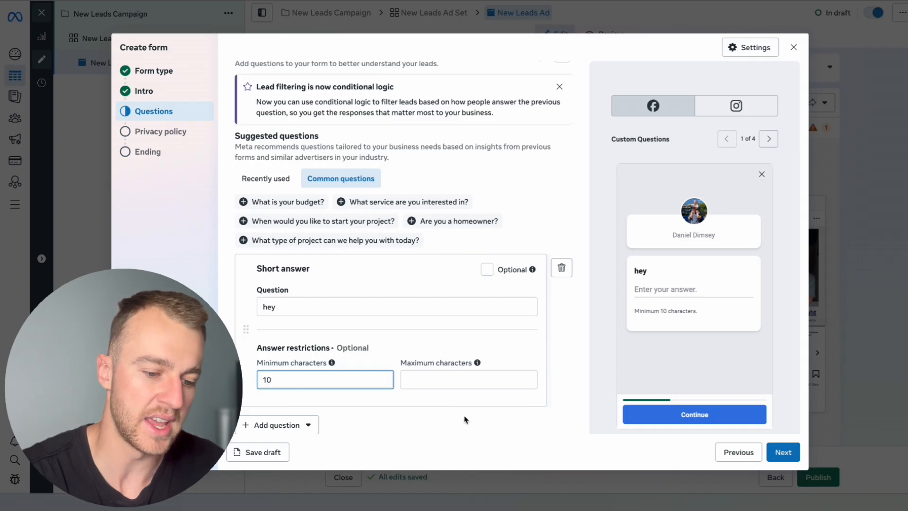
left_click(447, 381)
type("1000")
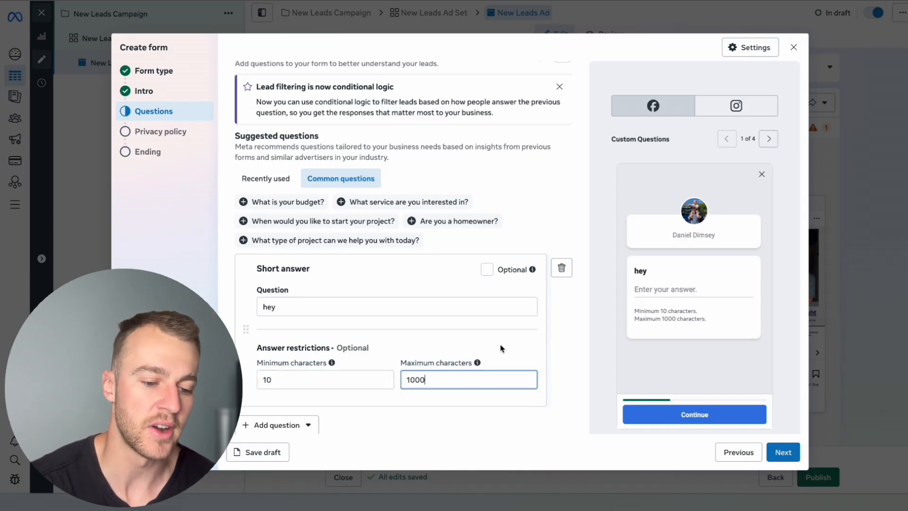
Check the short-answer question in the form preview and delete it from the form
double_click(641, 271)
left_click(671, 282)
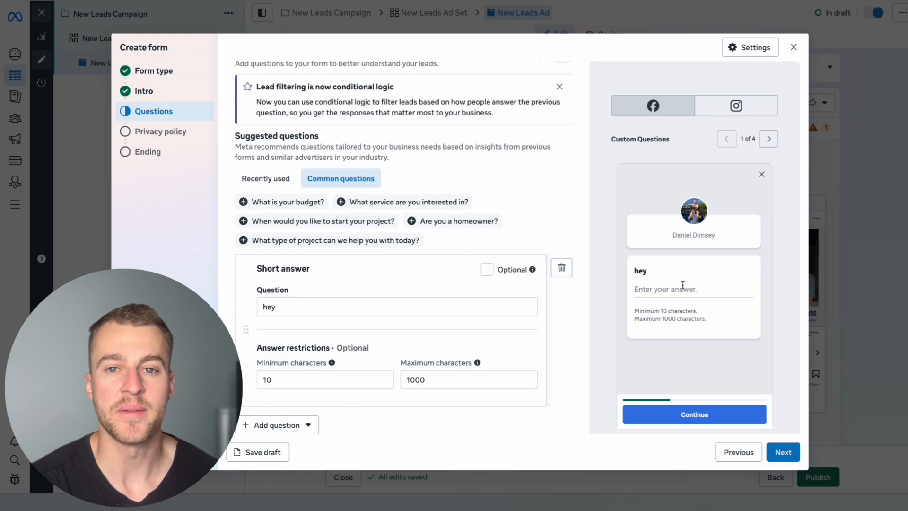
scroll(470, 284, "down", 1)
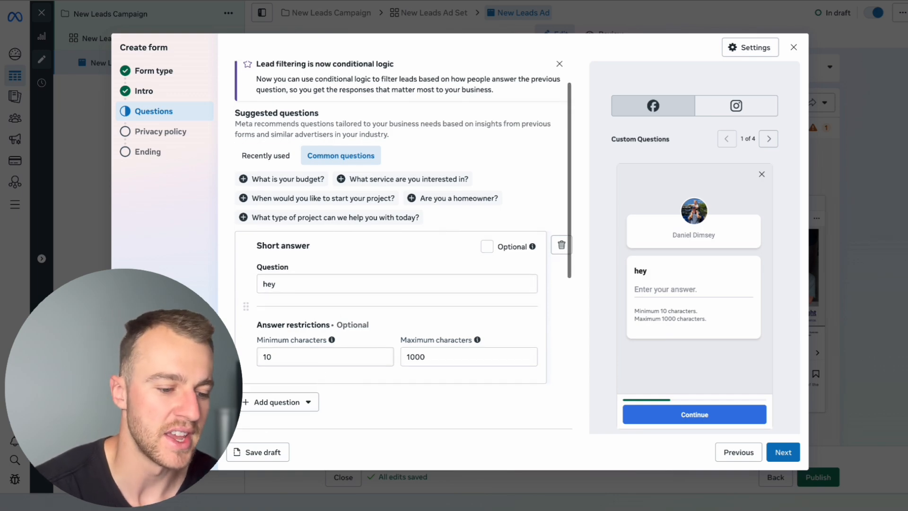
left_click(561, 244)
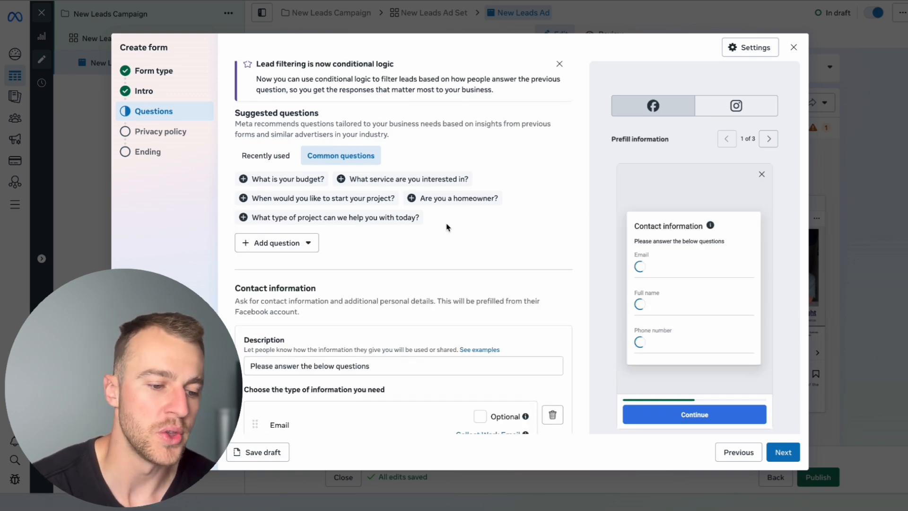
Add a multiple-choice question with four blank answers and try selecting the third answer in the preview
left_click(279, 243)
left_click(296, 283)
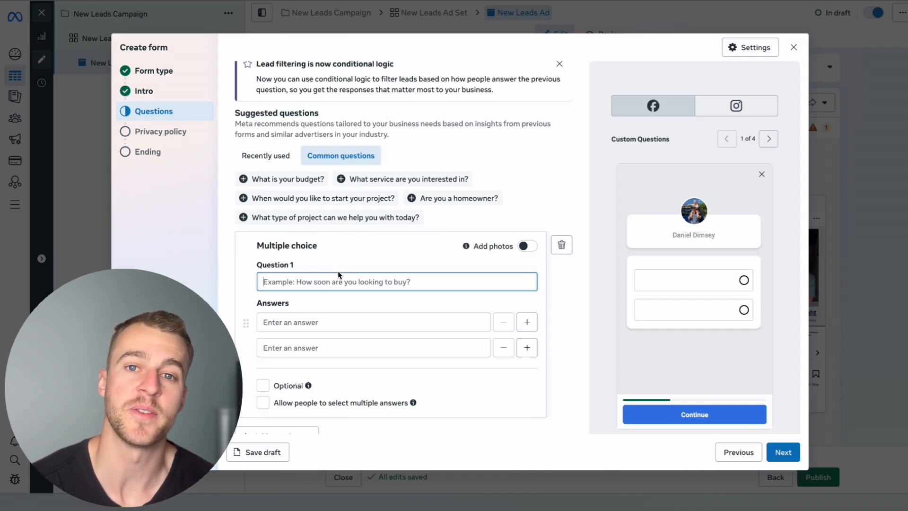
scroll(338, 275, "down", 2)
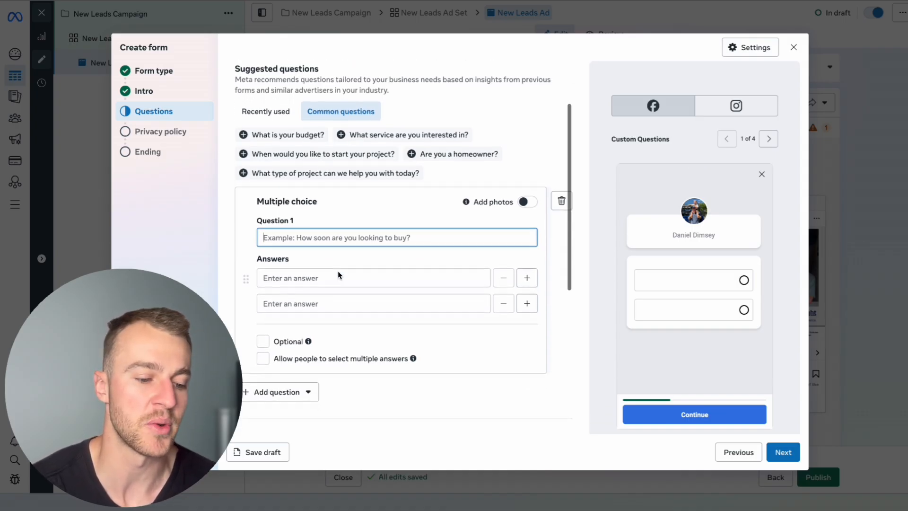
scroll(303, 329, "up", 1)
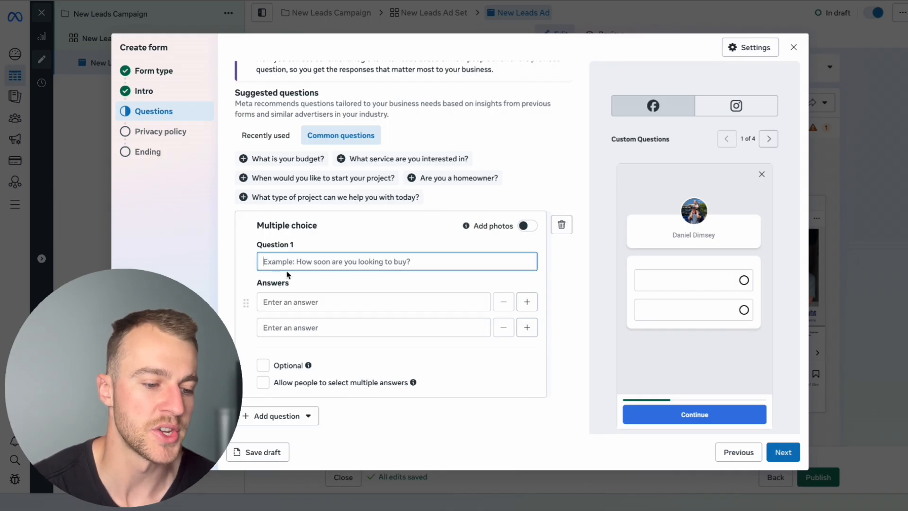
left_click(416, 299)
left_click(527, 331)
left_click(529, 353)
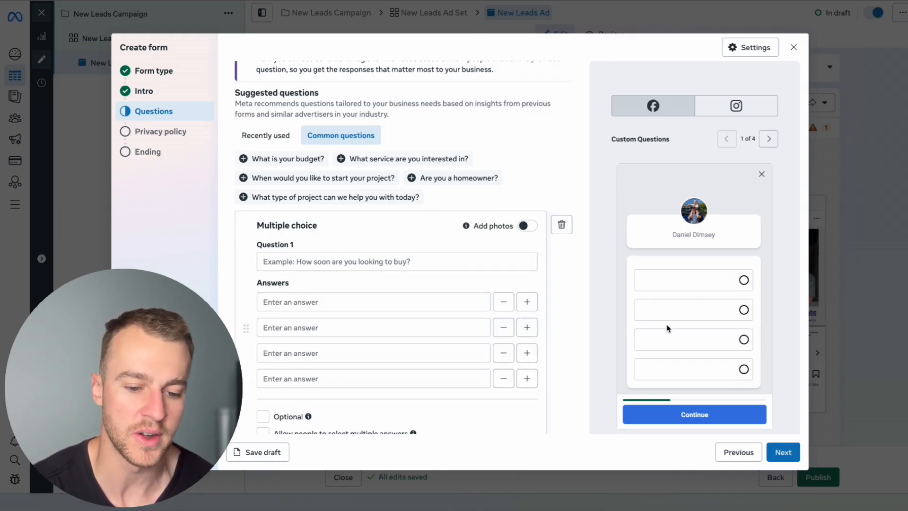
left_click(744, 309)
left_click(744, 340)
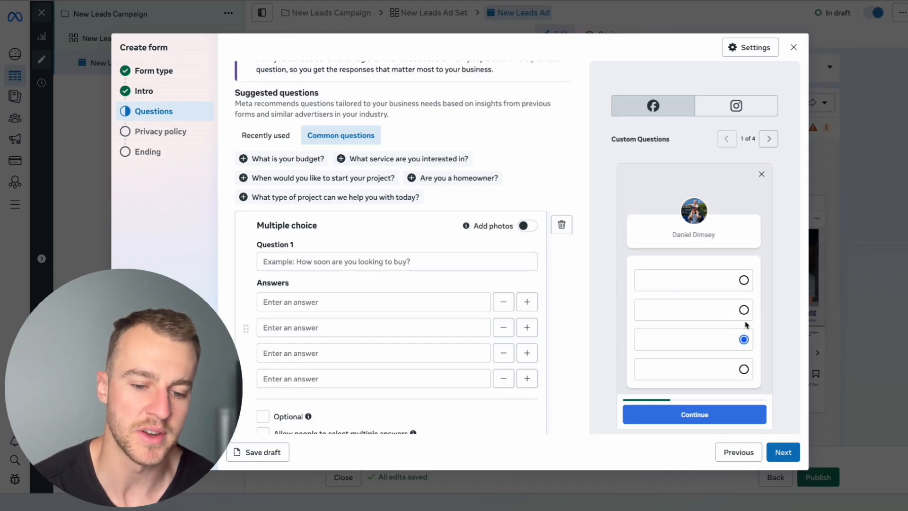
Add a second multiple-choice question below the first and look over the question types on offer
scroll(542, 324, "down", 1)
scroll(542, 324, "down", 3)
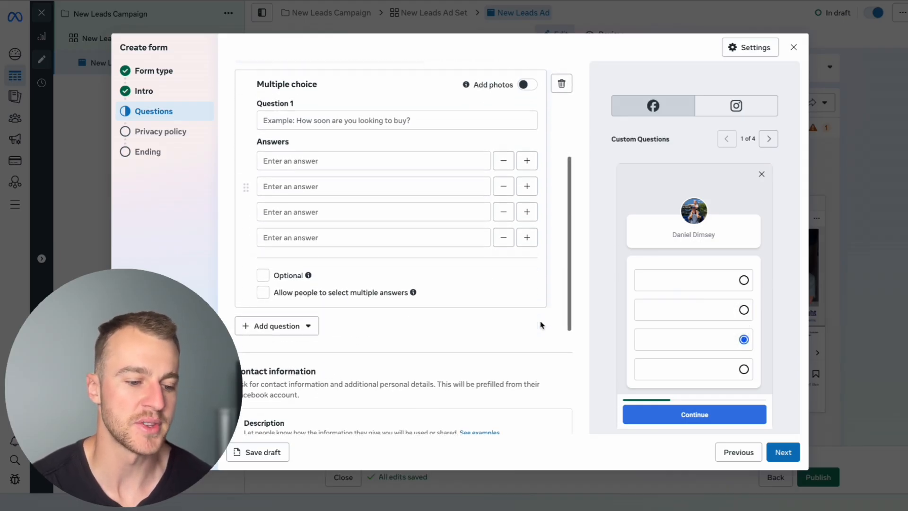
left_click(261, 321)
left_click(292, 358)
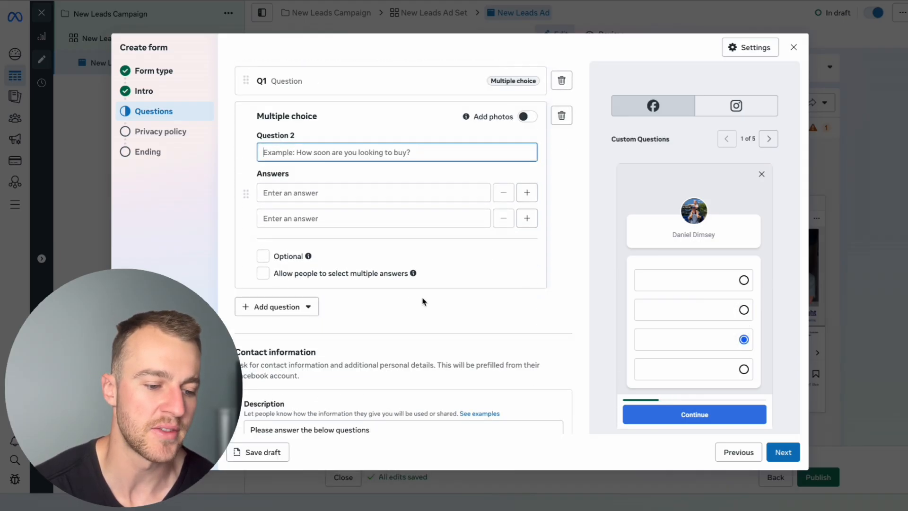
scroll(423, 302, "up", 3)
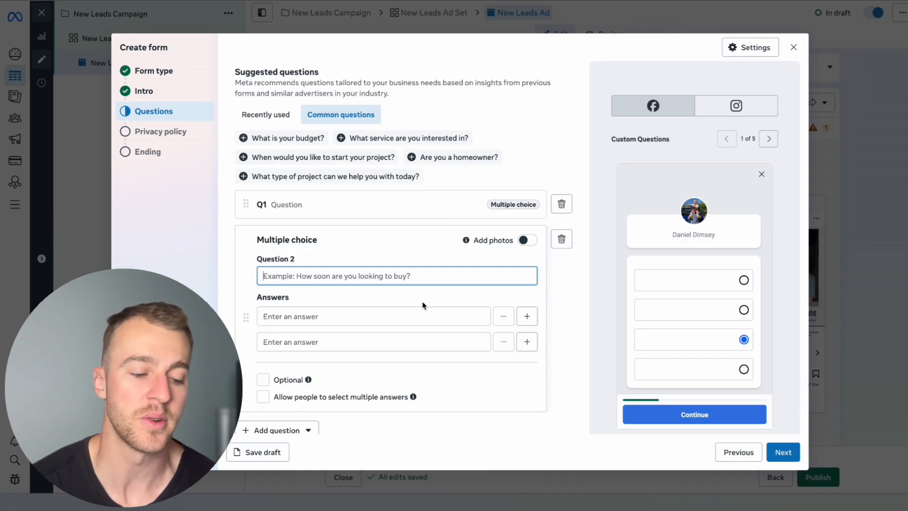
scroll(411, 382, "down", 1)
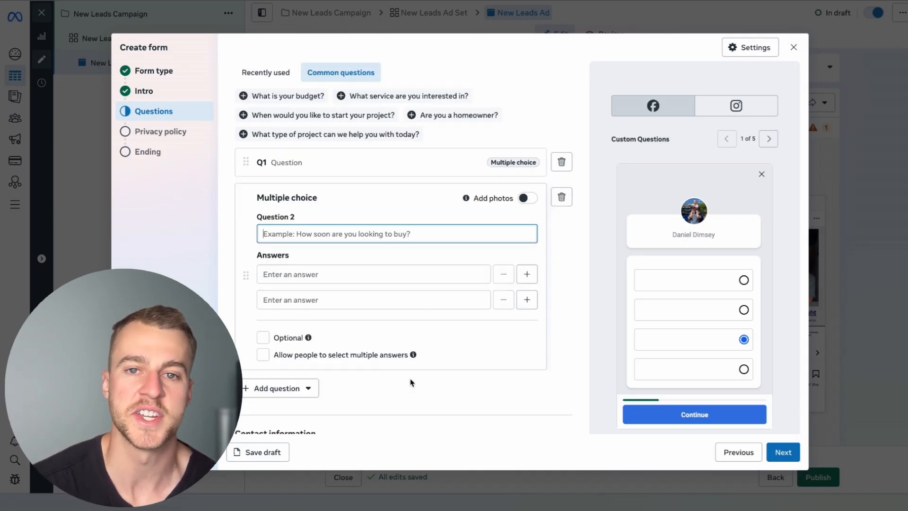
left_click(277, 388)
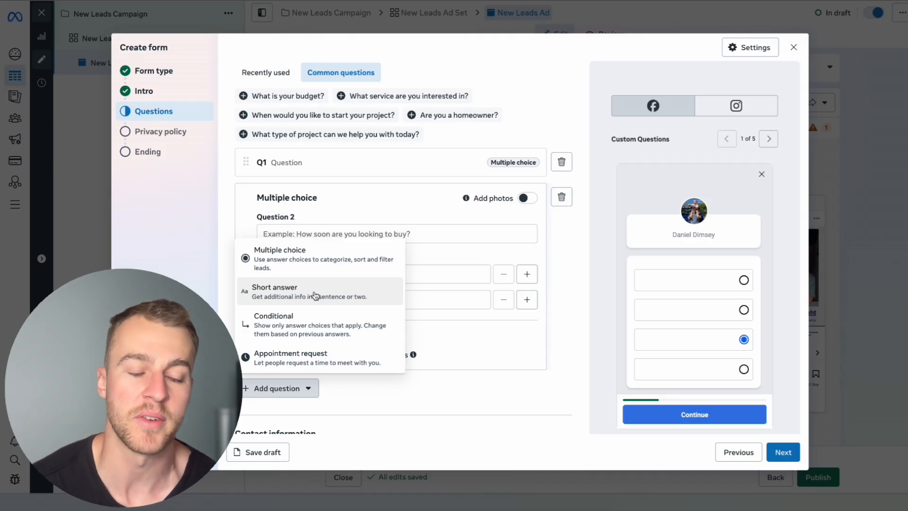
left_click(513, 382)
Add Street address to the contact information collected by the form
scroll(466, 372, "down", 1)
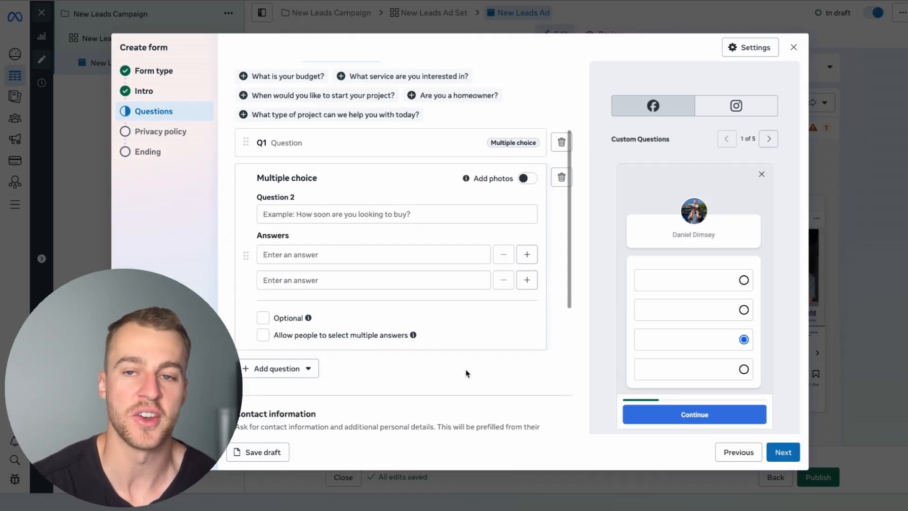
scroll(466, 373, "down", 3)
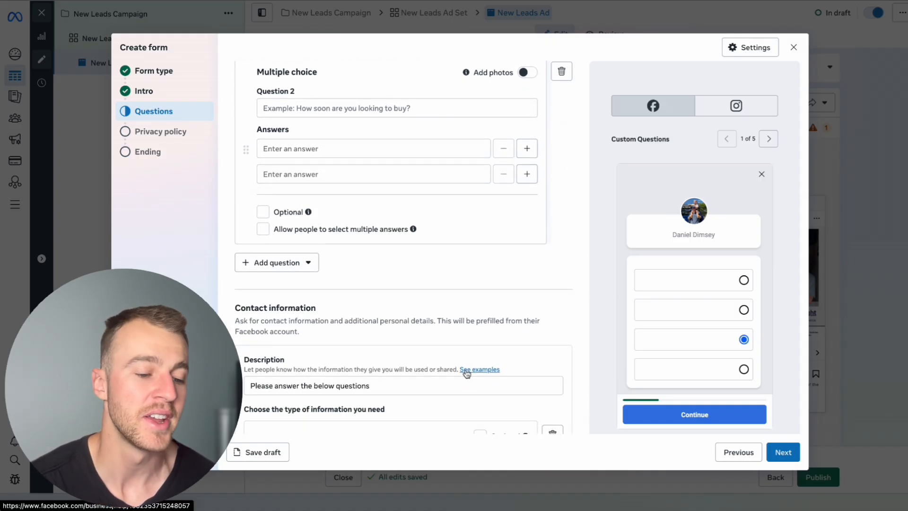
scroll(466, 374, "down", 4)
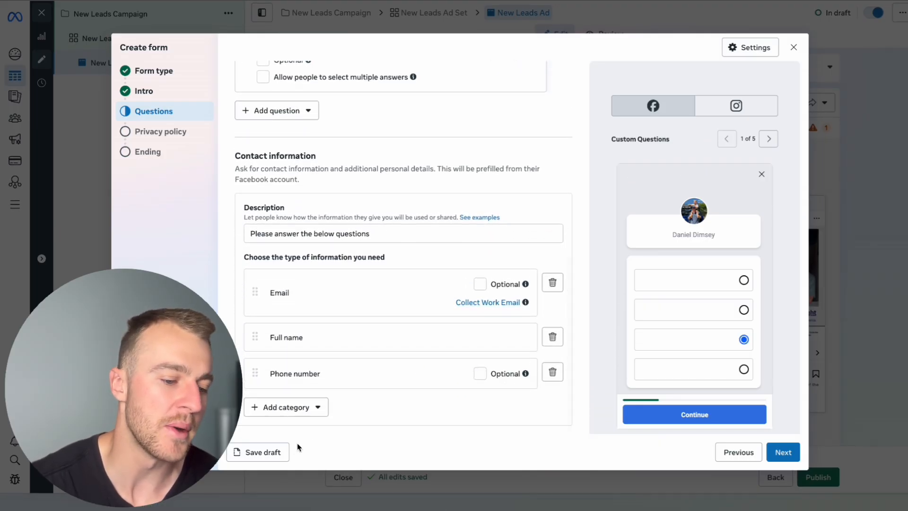
left_click(298, 409)
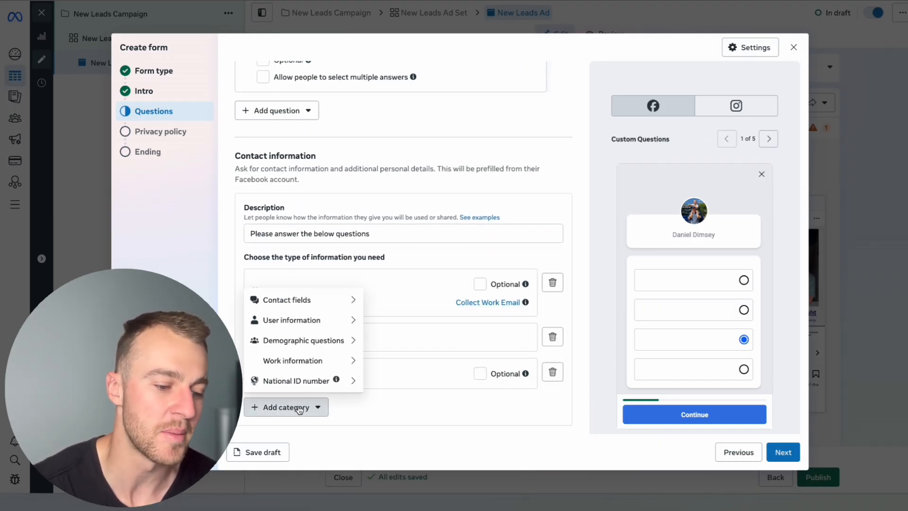
mouse_move(358, 325)
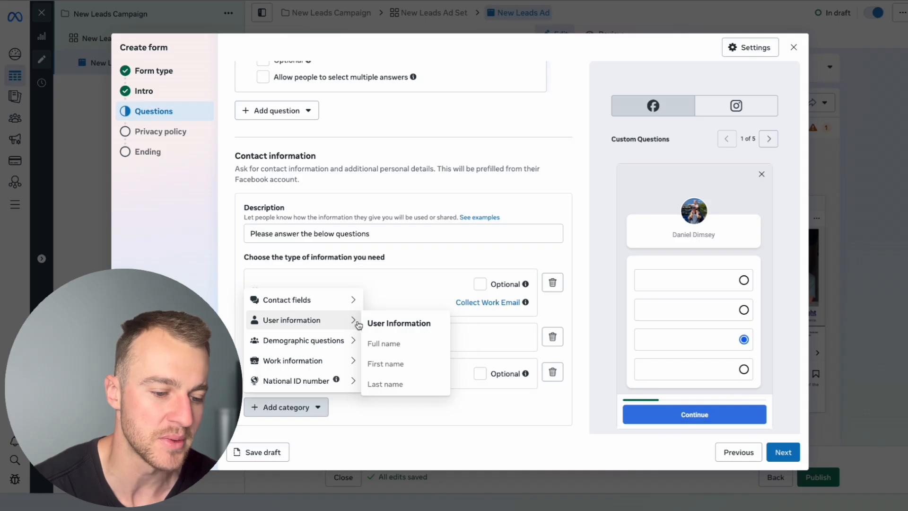
mouse_move(352, 300)
left_click(399, 363)
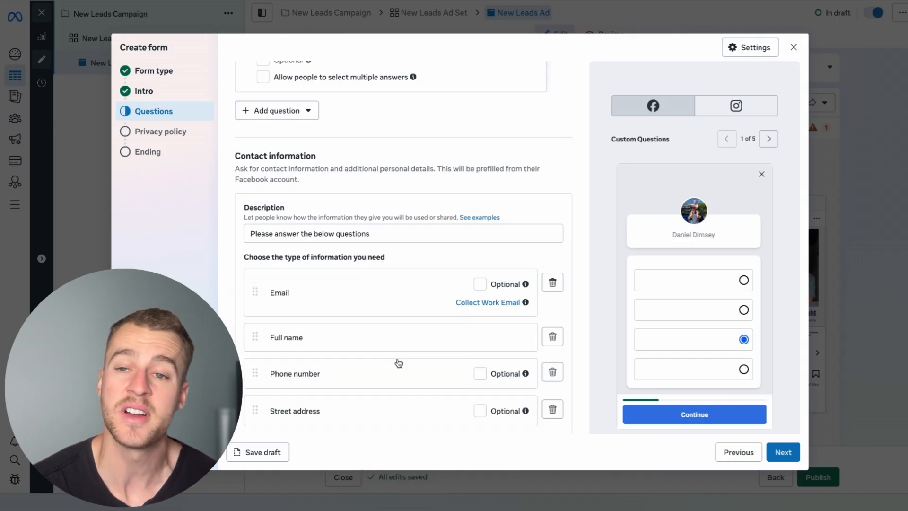
Examine the contact information fields and read the advice below them on the number of questions
scroll(399, 363, "down", 3)
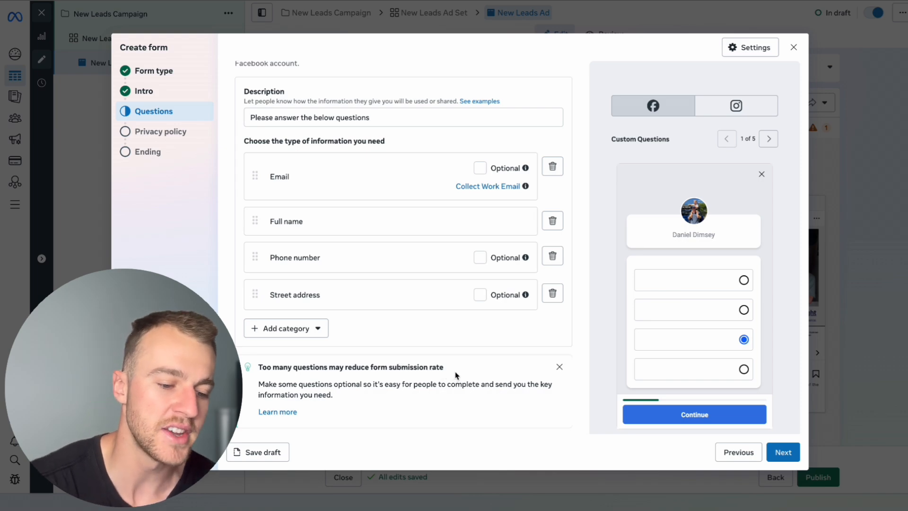
left_click_drag(446, 371, 279, 351)
left_click(306, 364)
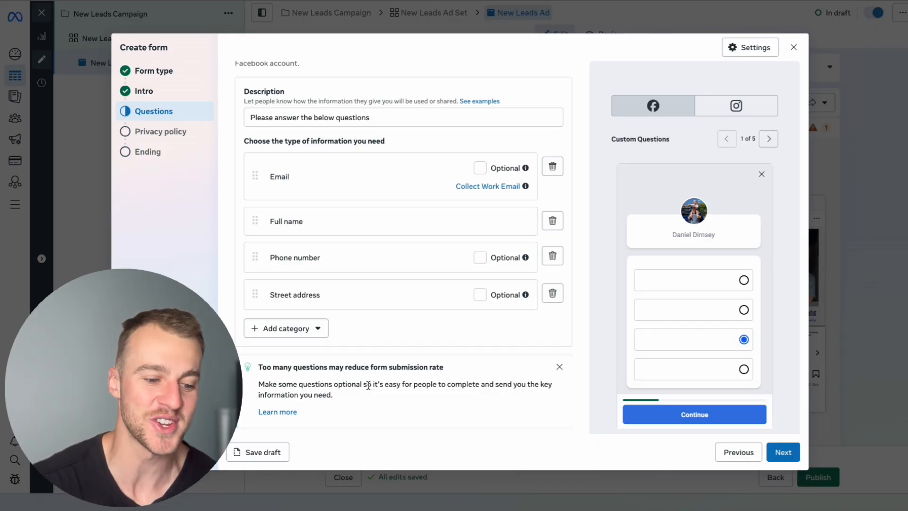
scroll(426, 395, "up", 2)
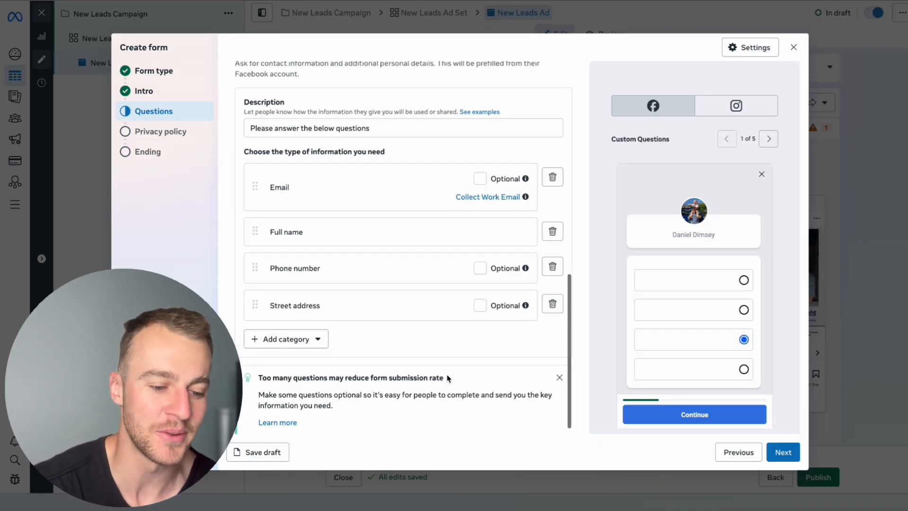
scroll(448, 379, "down", 2)
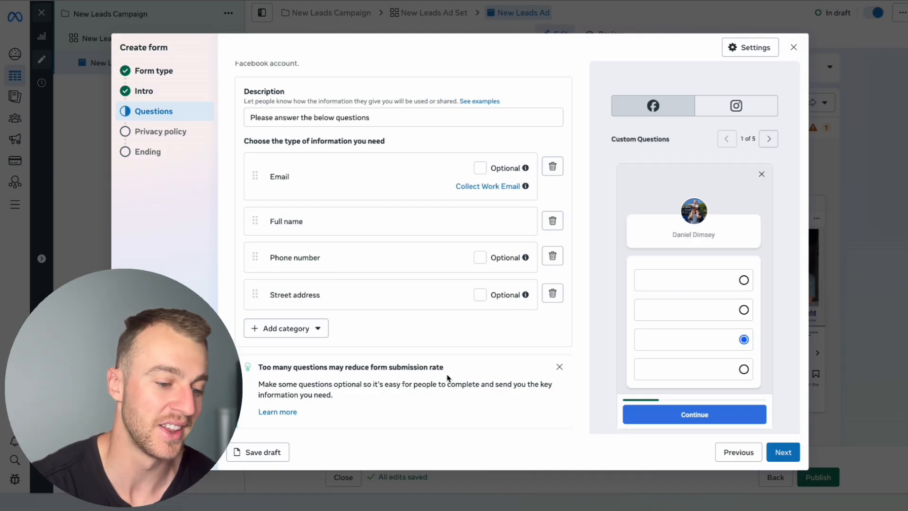
scroll(449, 379, "up", 1)
scroll(448, 379, "down", 1)
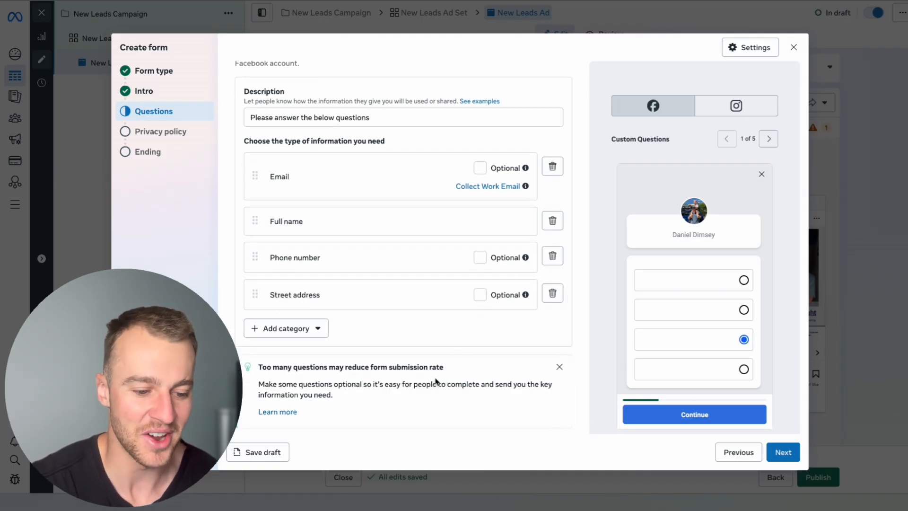
left_click_drag(453, 372, 341, 368)
left_click(342, 369)
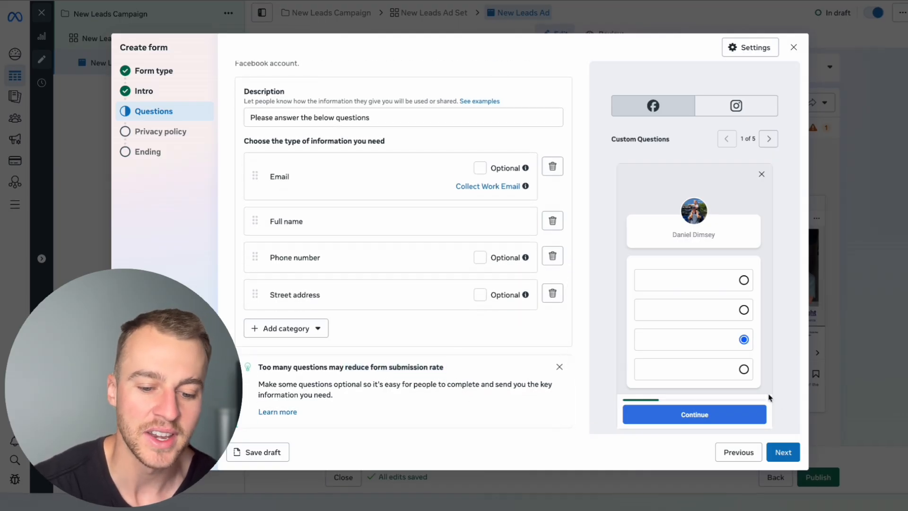
Continue to the form's privacy policy page and examine the Google Docs link entered as the policy address
left_click(783, 451)
left_click(349, 133)
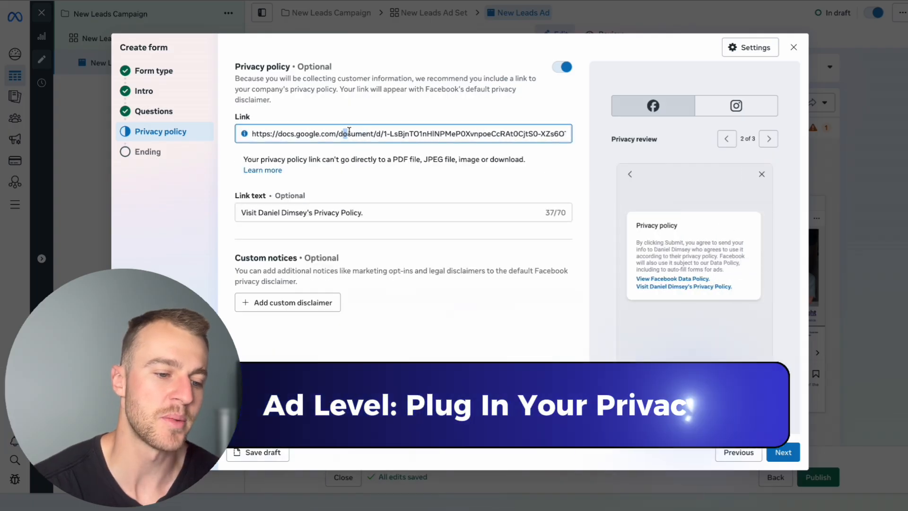
left_click_drag(350, 133, 386, 149)
left_click(384, 133)
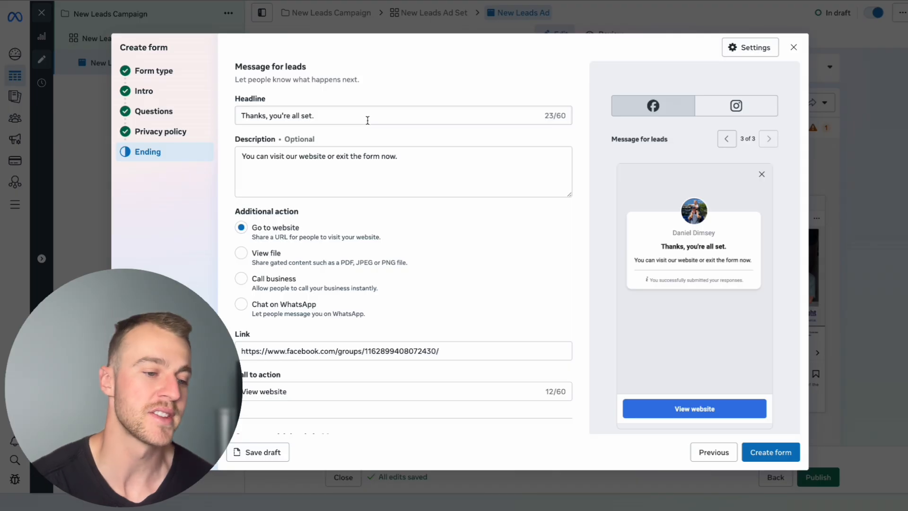
Clear the description text from the form's ending message for leads
left_click_drag(439, 167, 242, 158)
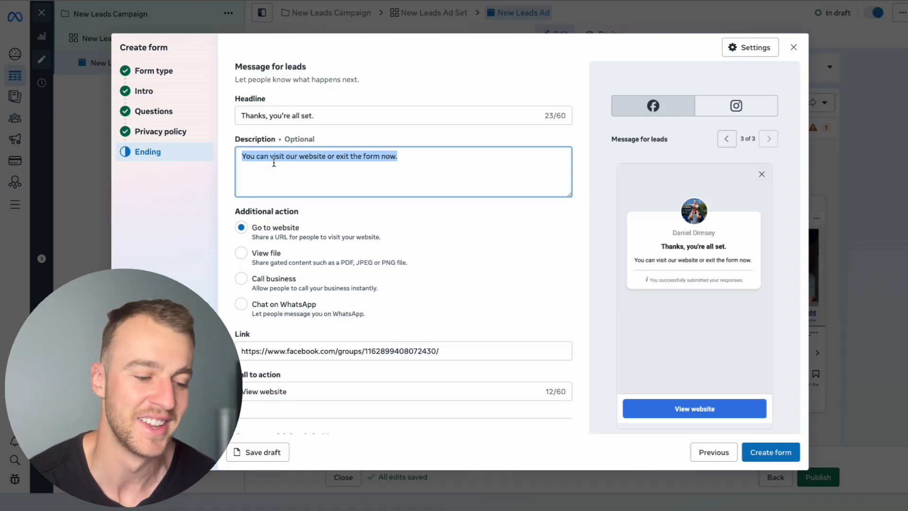
scroll(355, 214, "down", 1)
scroll(353, 213, "up", 1)
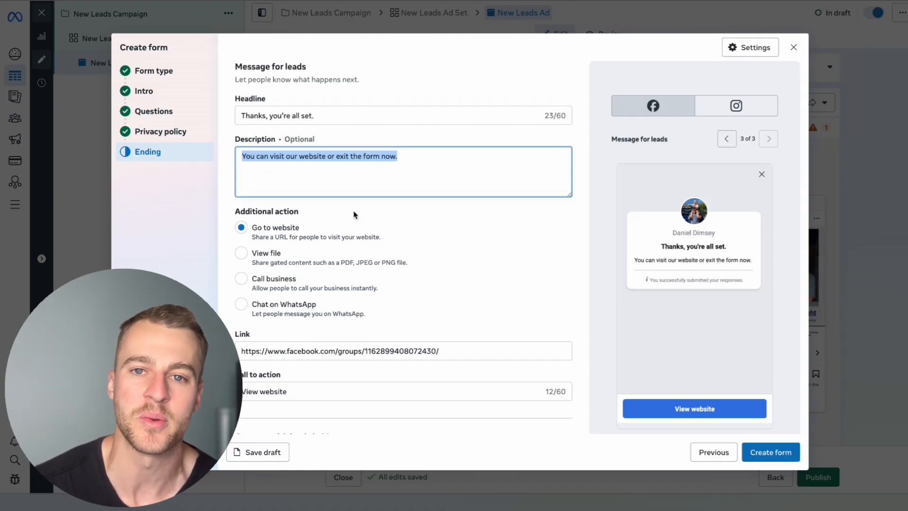
scroll(354, 215, "down", 1)
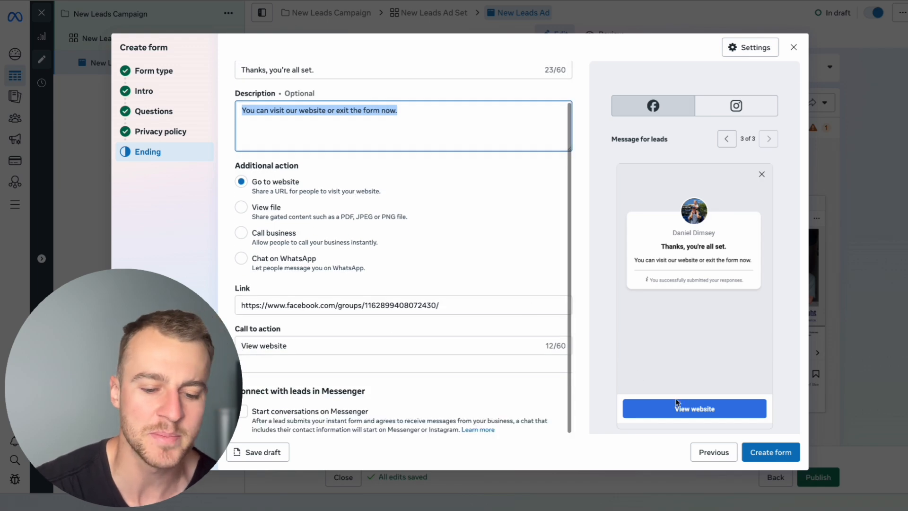
key("BackSpace")
Switch the ending's additional action to Call business and back to Go to website
left_click(242, 233)
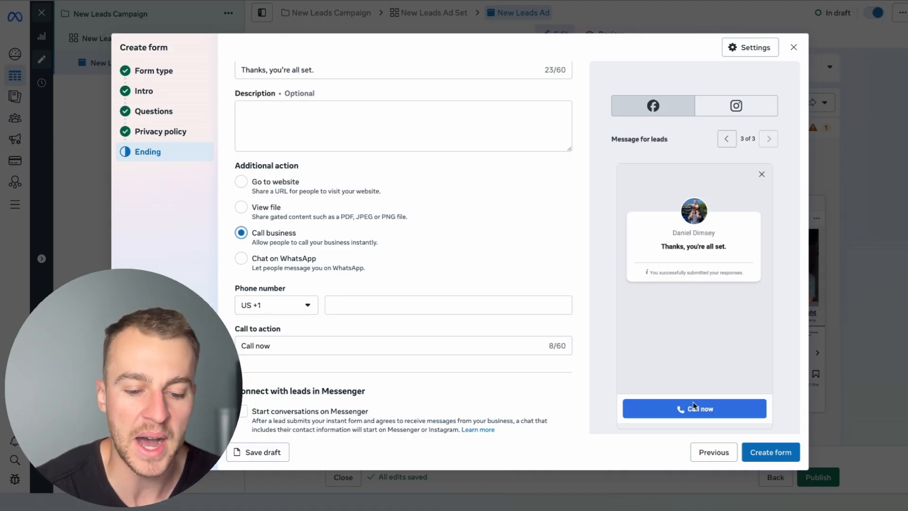
left_click(241, 181)
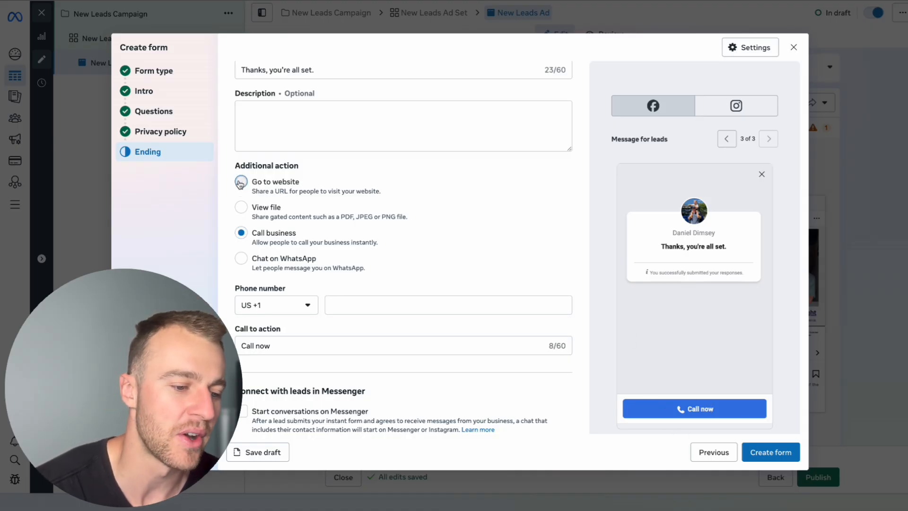
left_click(310, 303)
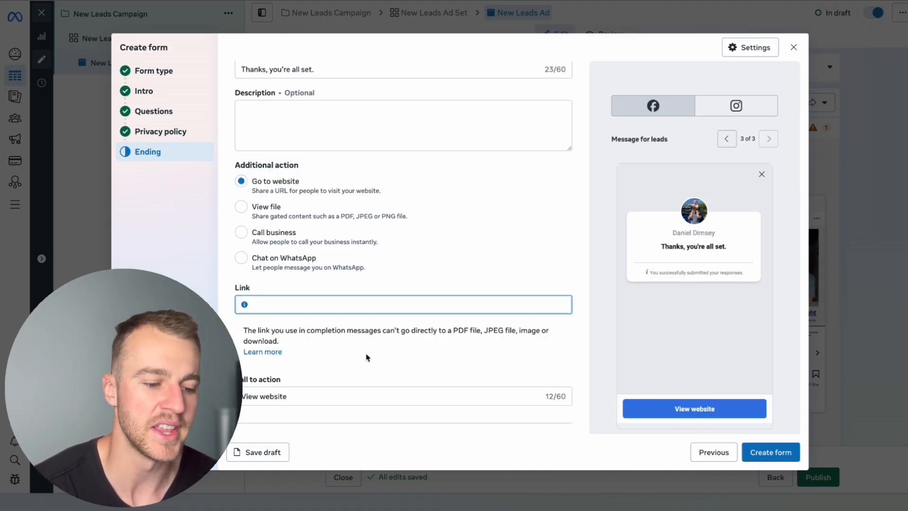
Replace the ending's call to action text with "Read Our Reviews" and look over the ending page
scroll(367, 358, "down", 2)
left_click(353, 344)
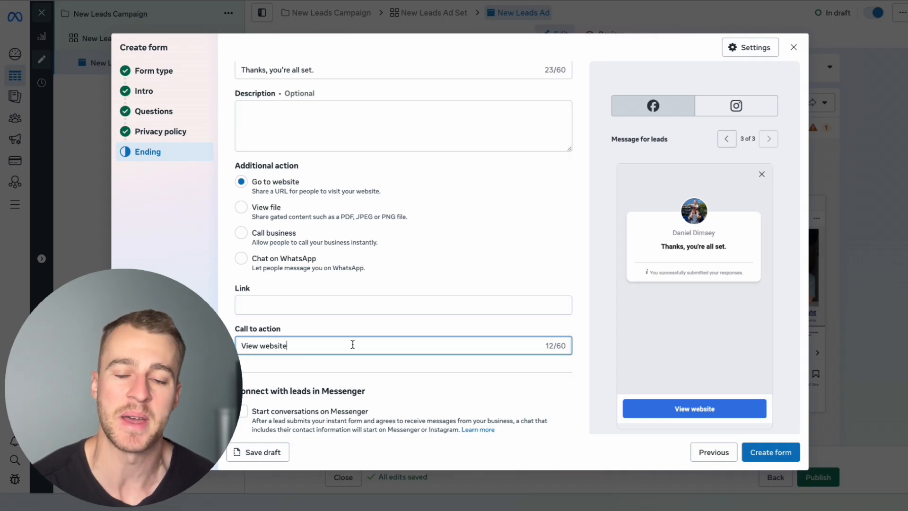
key("BackSpace")
key("BackSpace")
key("BackSpace")
key("BackSpace")
key("BackSpace")
key("BackSpace")
key("BackSpace")
key("BackSpace")
key("BackSpace")
key("BackSpace")
key("BackSpace")
key("BackSpace")
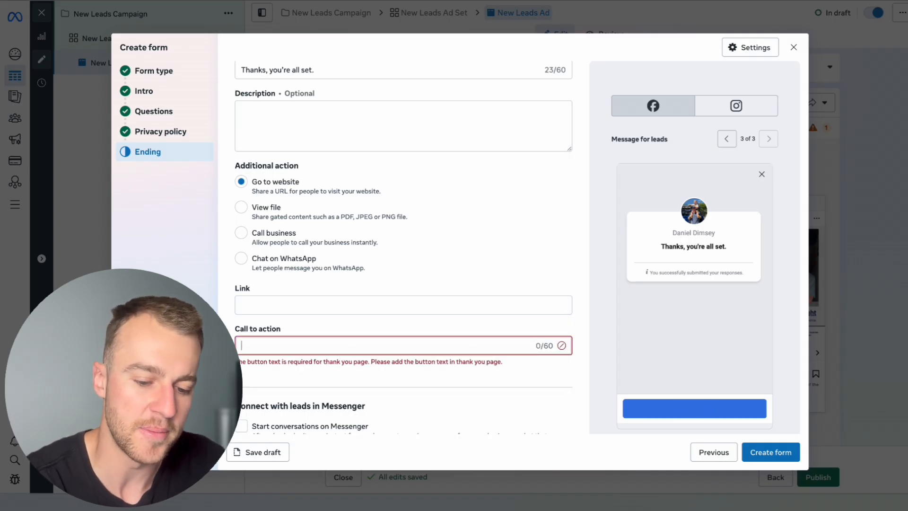
type("Rea")
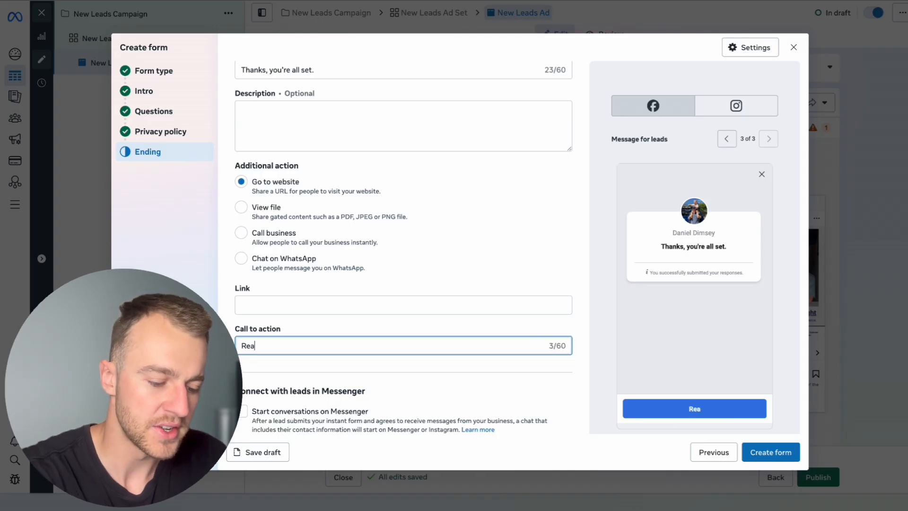
type("d Our Reviews")
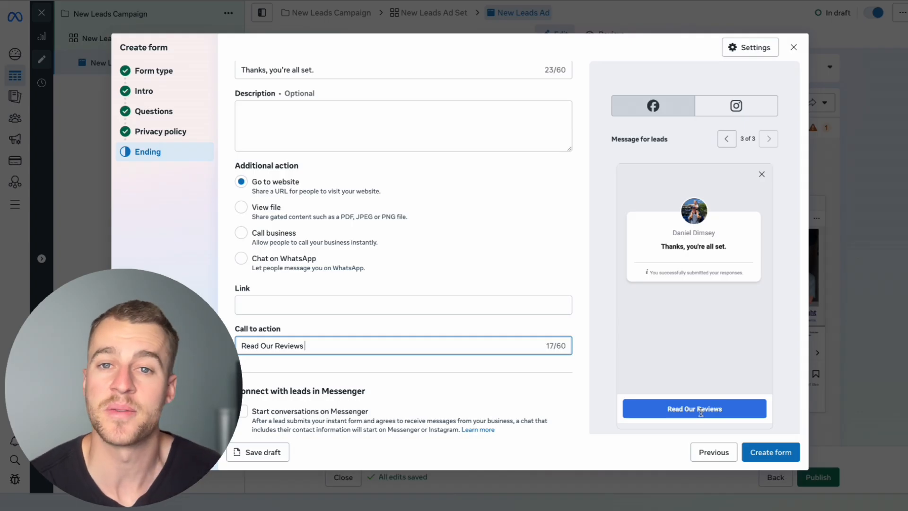
scroll(476, 406, "up", 1)
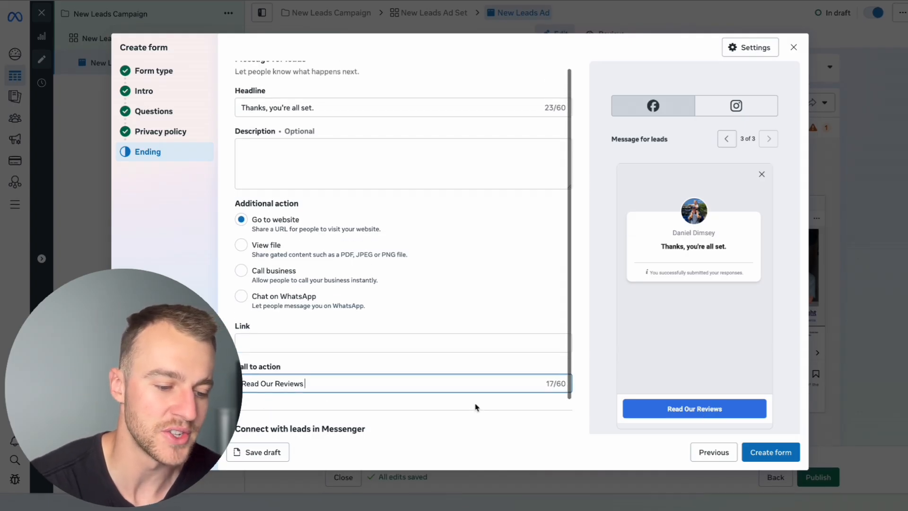
scroll(476, 407, "down", 1)
left_click(769, 452)
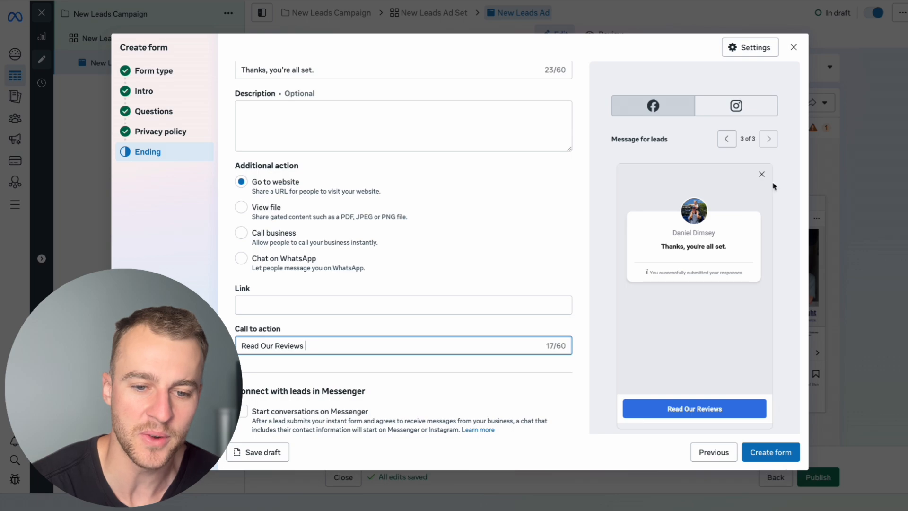